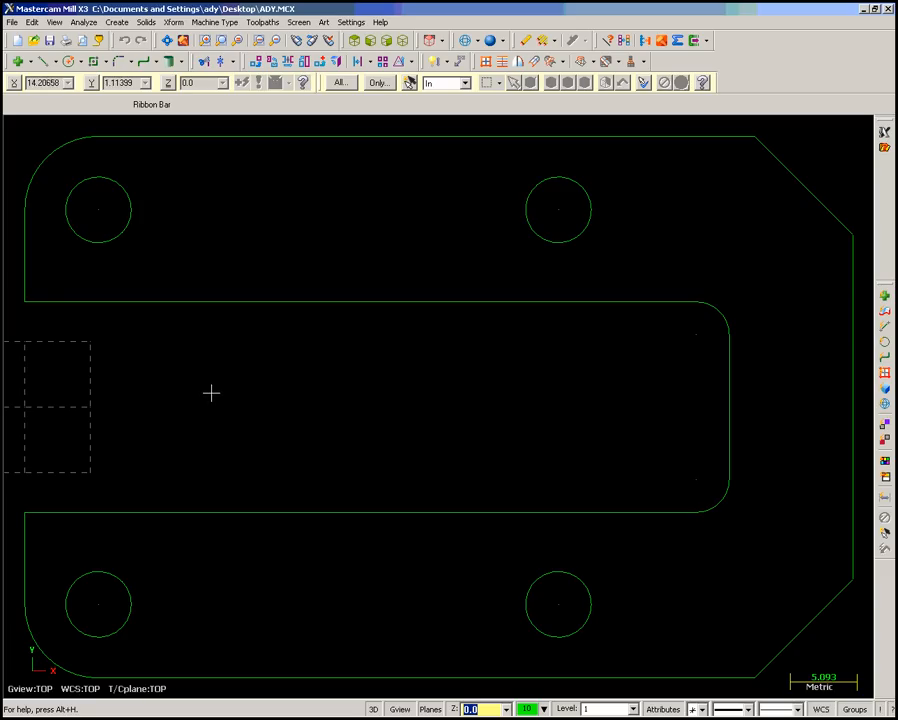
# - Start a new file and draw a rectangle 63 mm wide and 20.6 mm high with its upper-left corner anchored at the origin
pyautogui.click(17, 42)
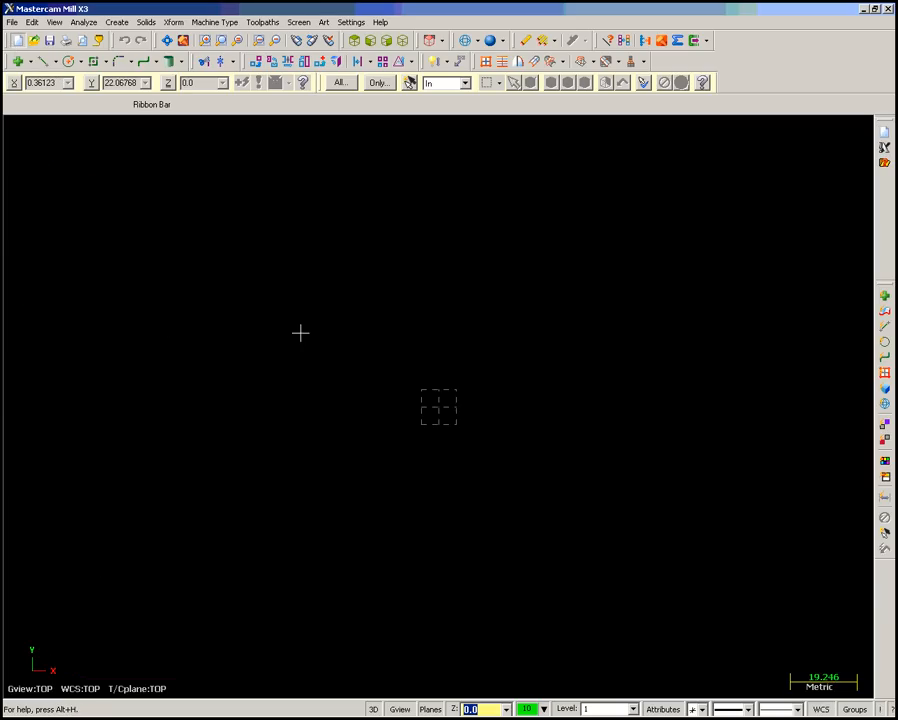
pyautogui.click(121, 24)
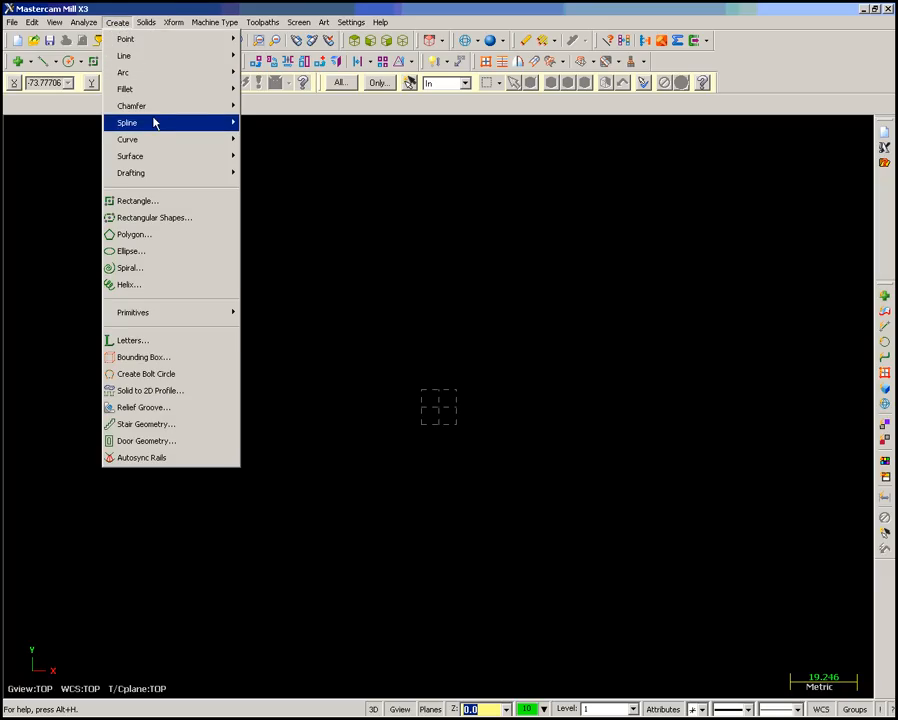
pyautogui.click(168, 229)
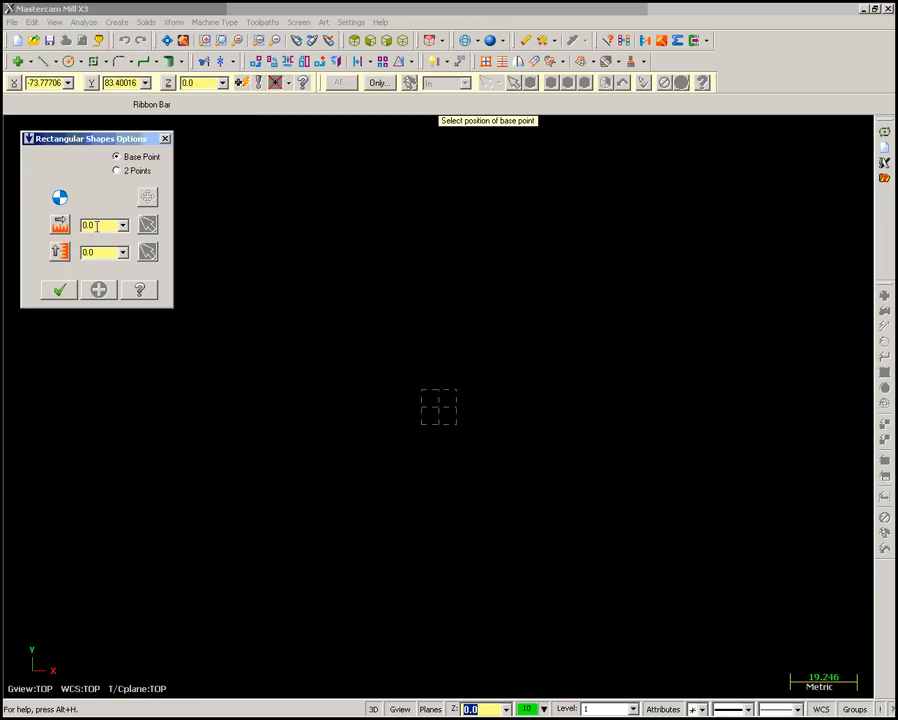
pyautogui.click(101, 227)
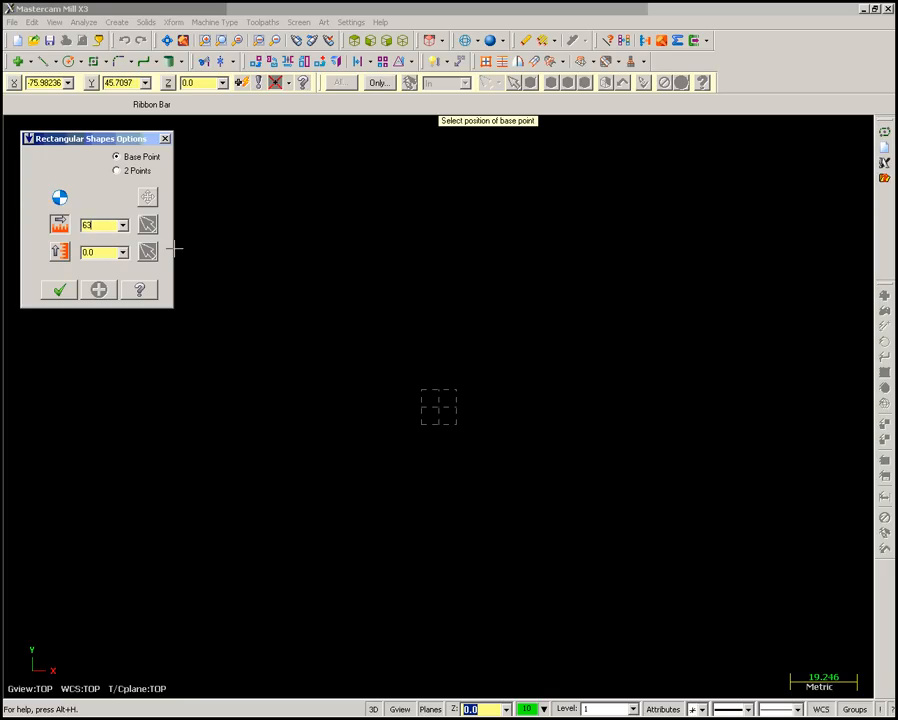
pyautogui.click(100, 252)
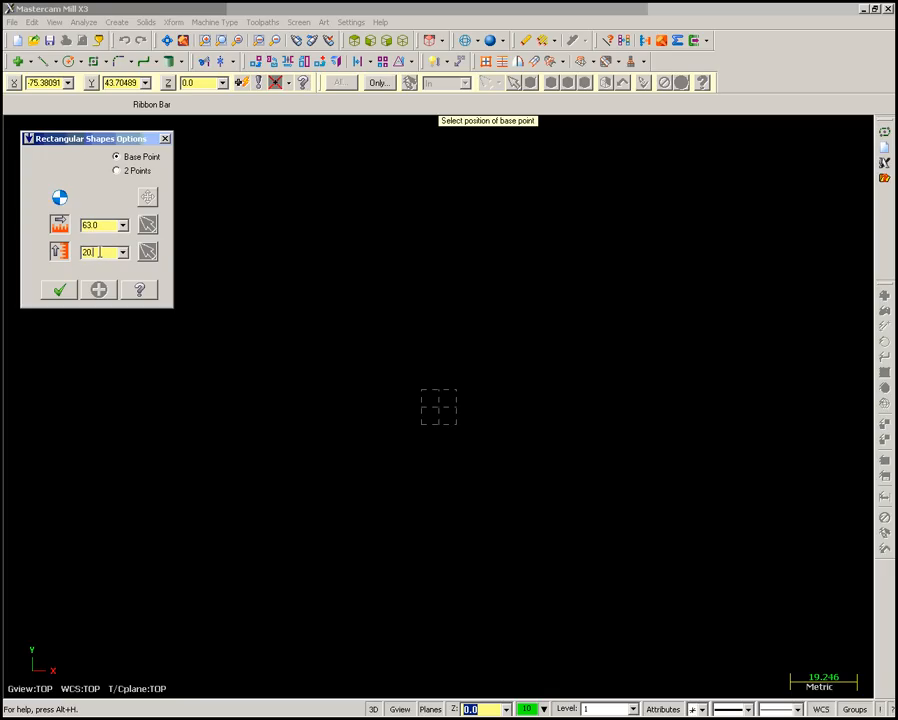
pyautogui.click(30, 140)
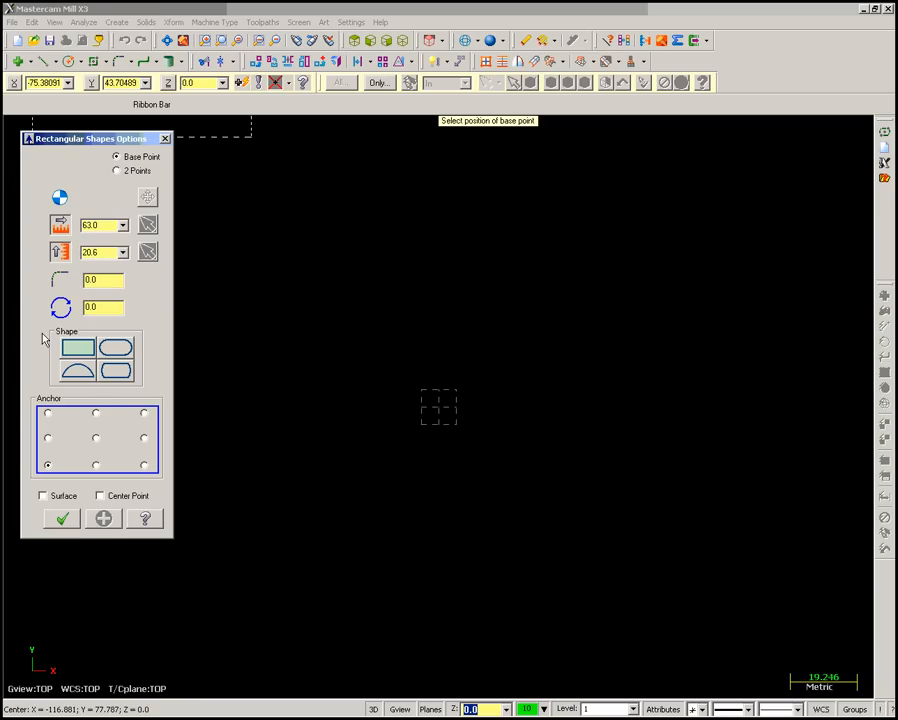
pyautogui.click(49, 414)
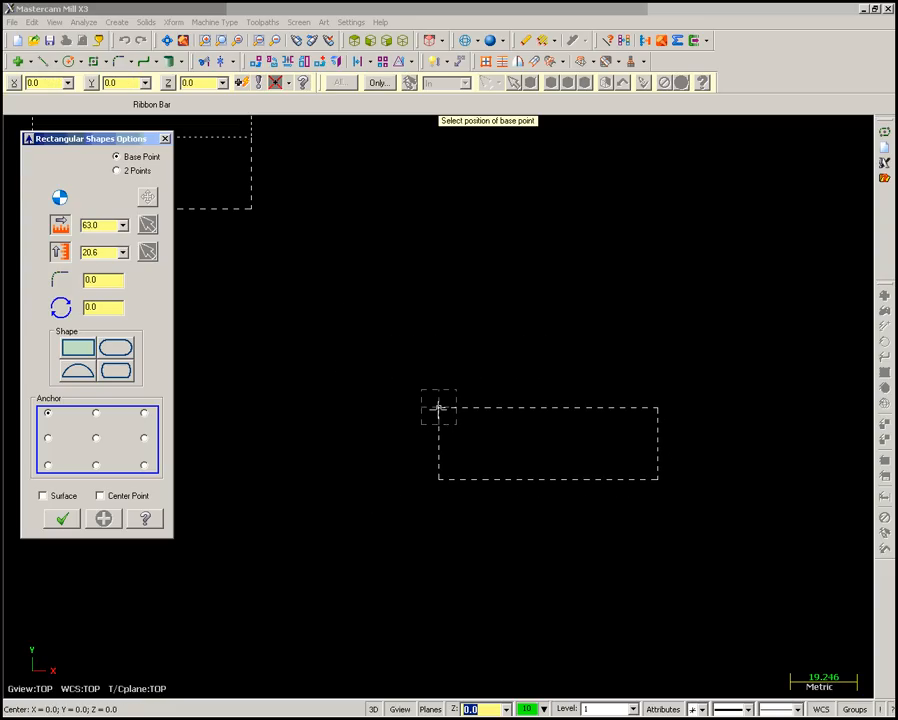
pyautogui.click(438, 408)
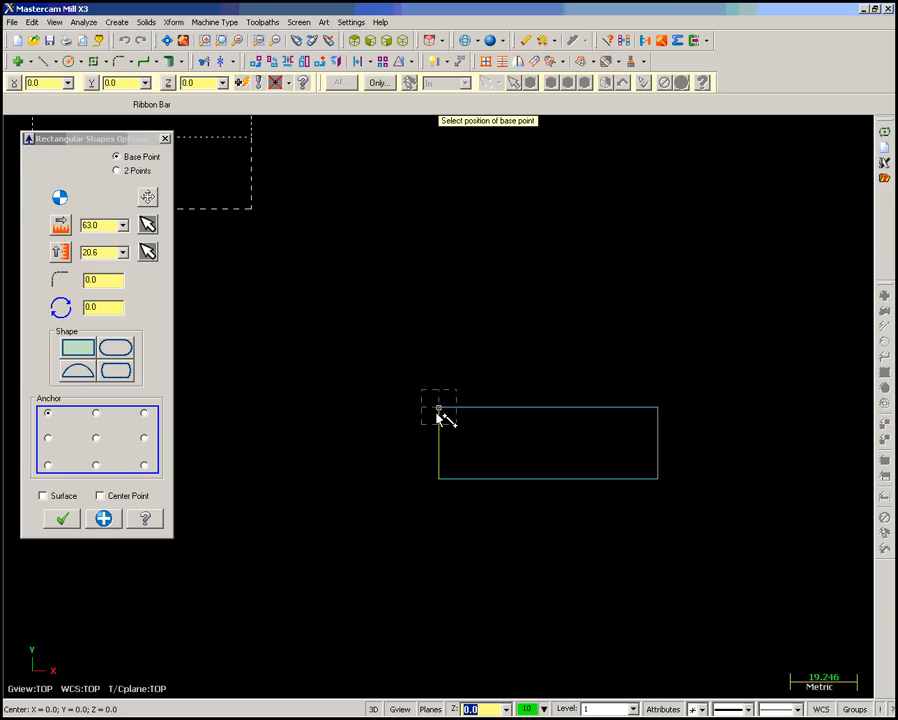
pyautogui.click(62, 520)
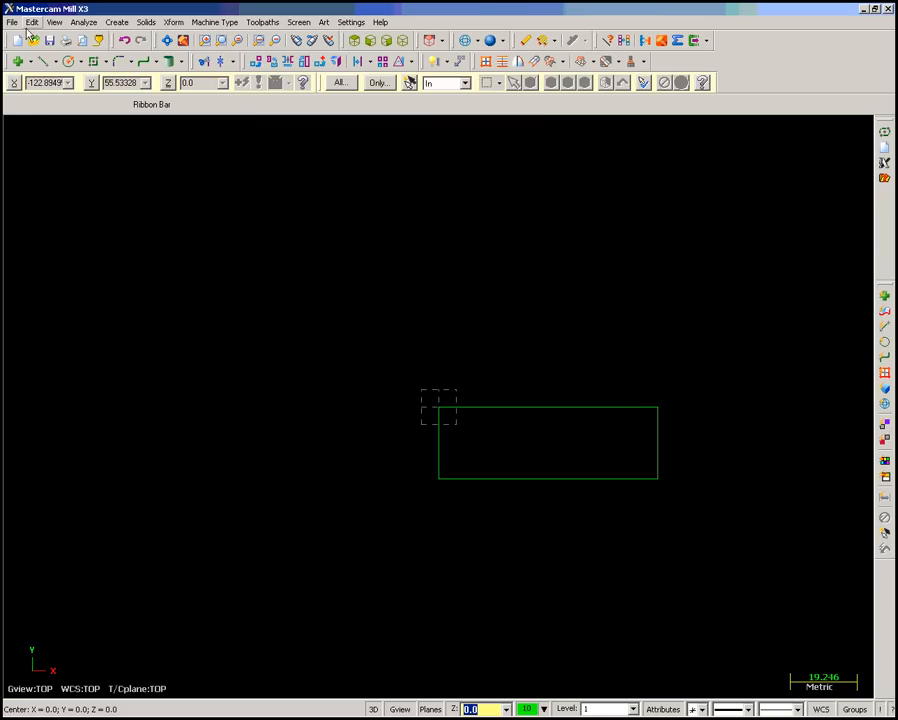
pyautogui.click(166, 43)
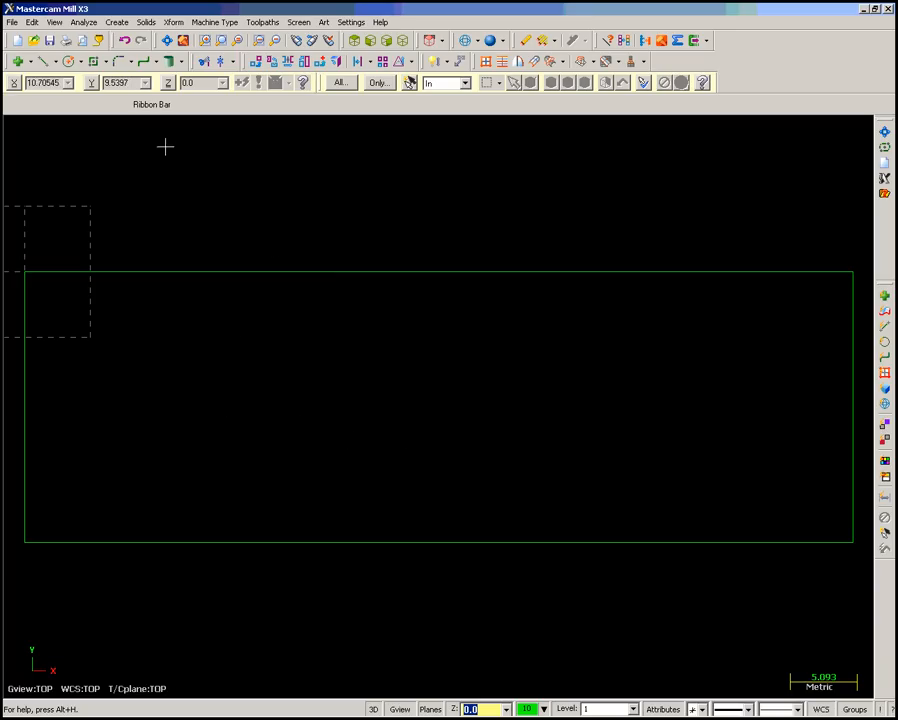
# - Create a line parallel to the rectangle's upper edge, offset 8 mm downward inside the rectangle
pyautogui.click(122, 27)
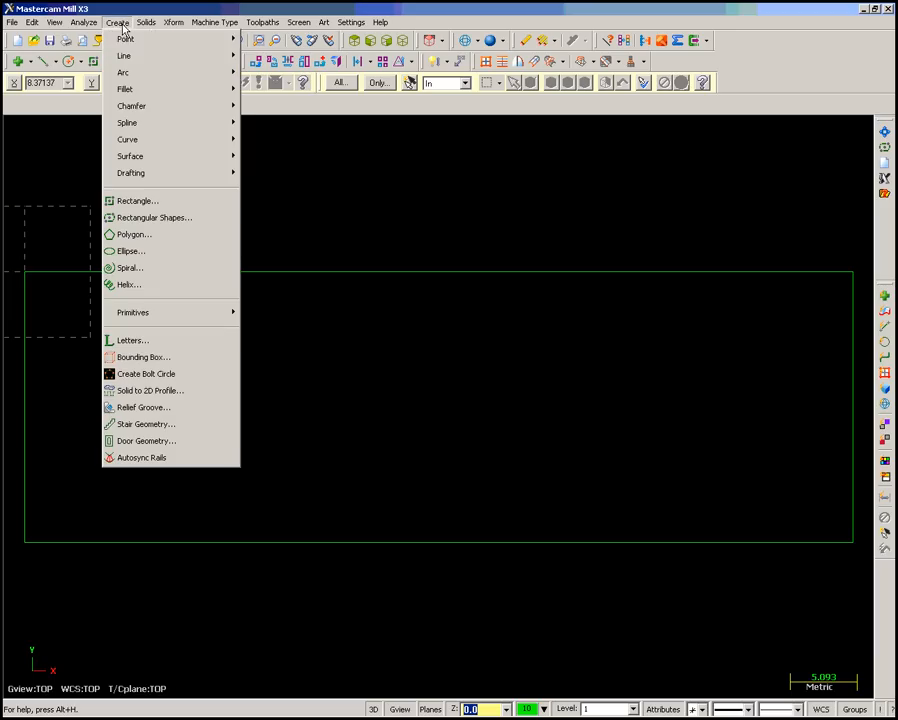
pyautogui.moveTo(136, 56)
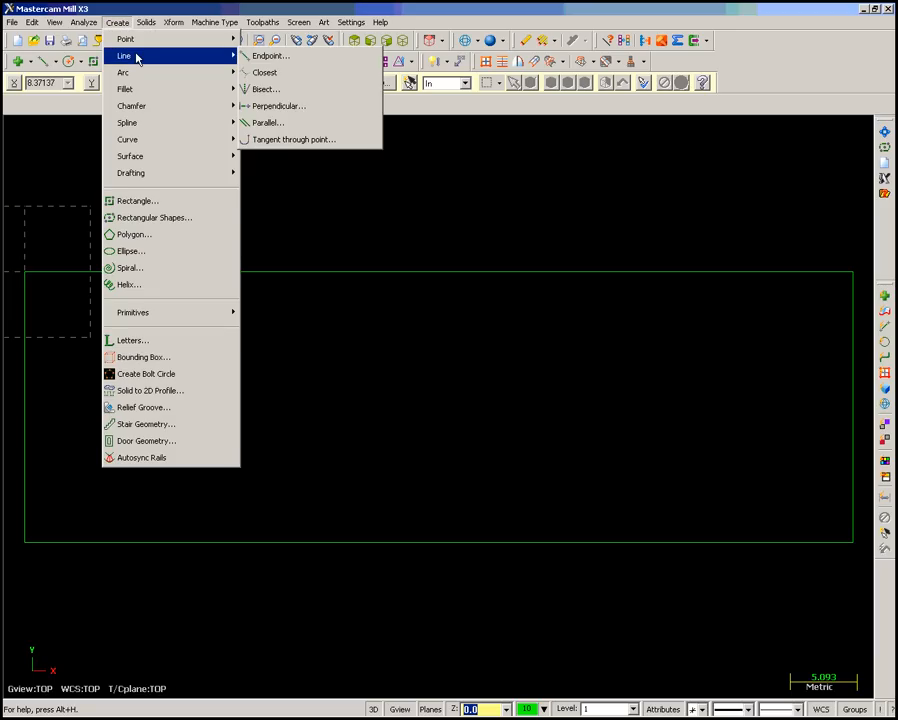
pyautogui.click(300, 122)
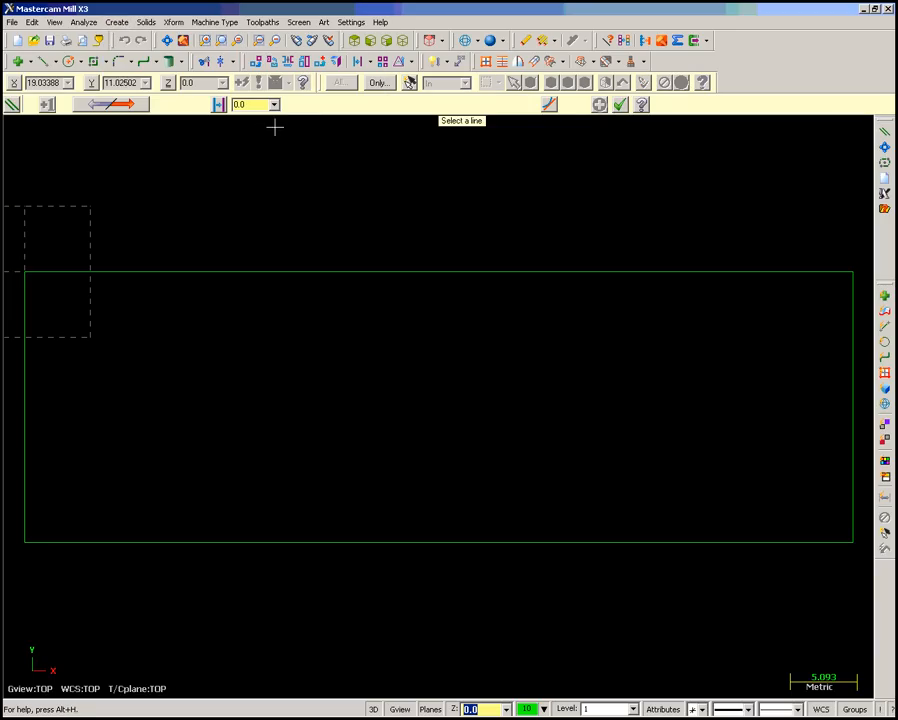
pyautogui.click(273, 272)
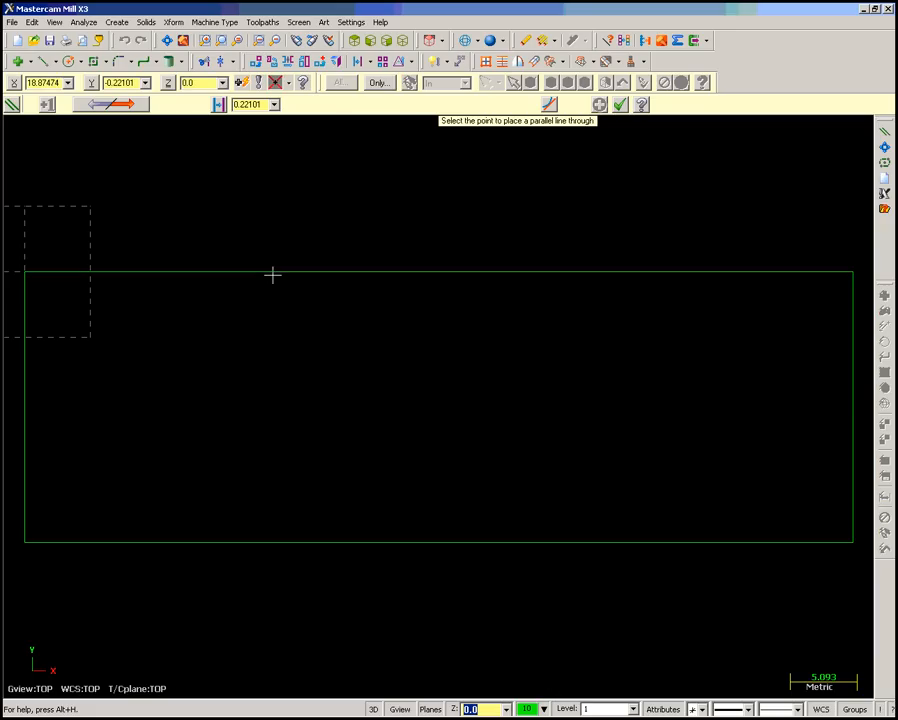
pyautogui.click(290, 345)
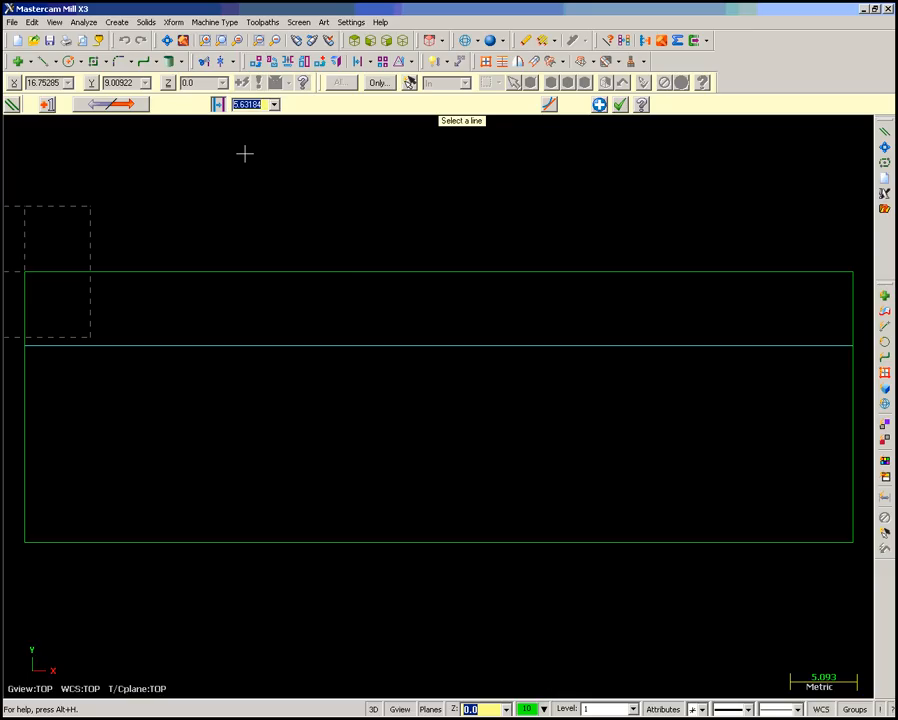
pyautogui.write('8')
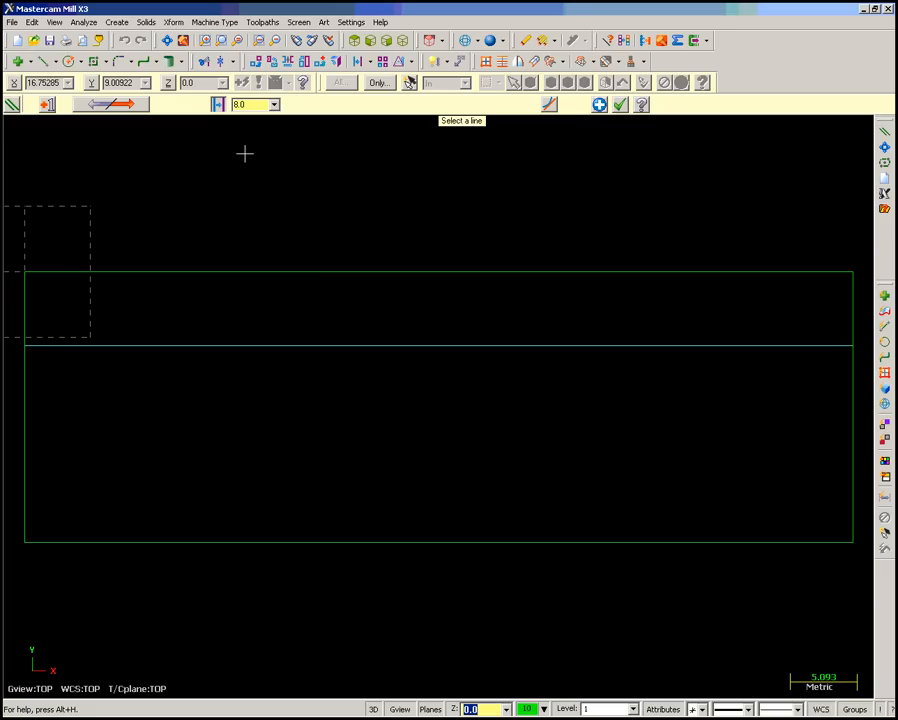
pyautogui.click(599, 105)
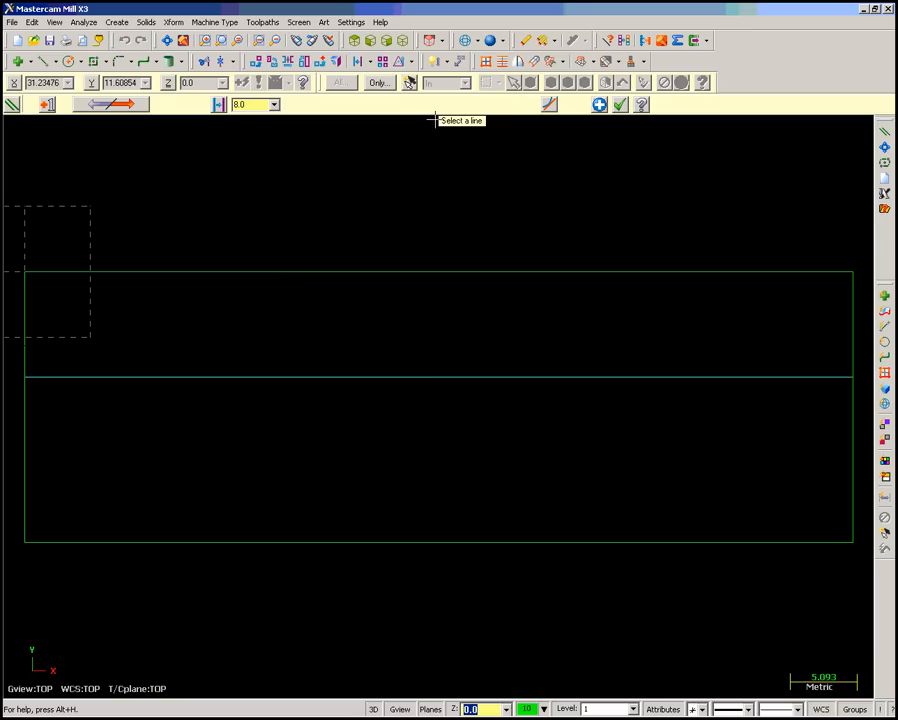
# - Create a line parallel to the rectangle's right edge, offset 9.4 mm inward, and finish the parallel lines
pyautogui.click(847, 330)
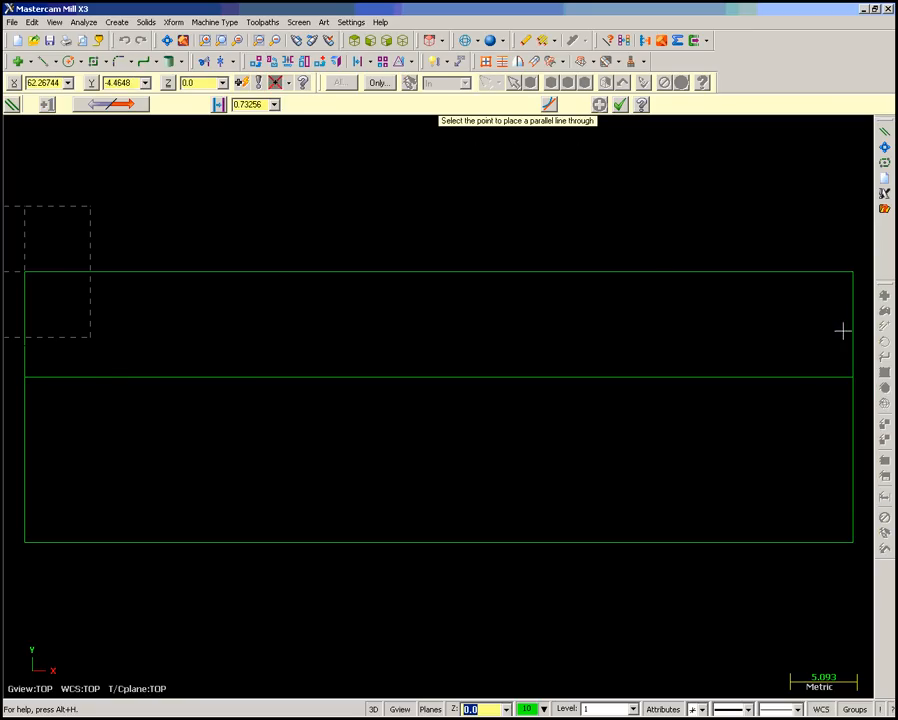
pyautogui.click(730, 331)
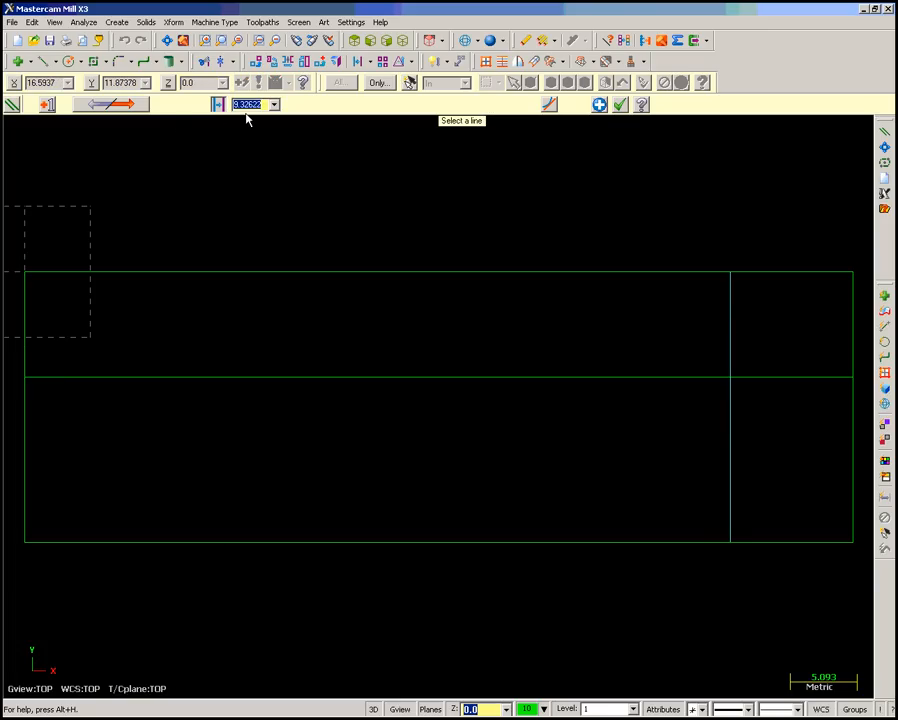
pyautogui.write('9.4')
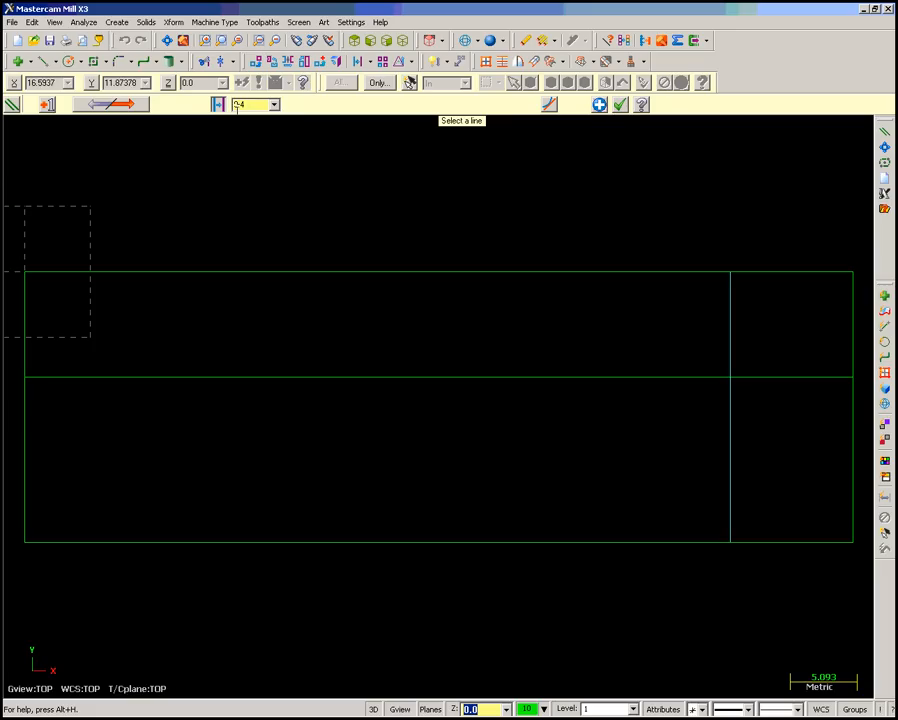
pyautogui.click(622, 106)
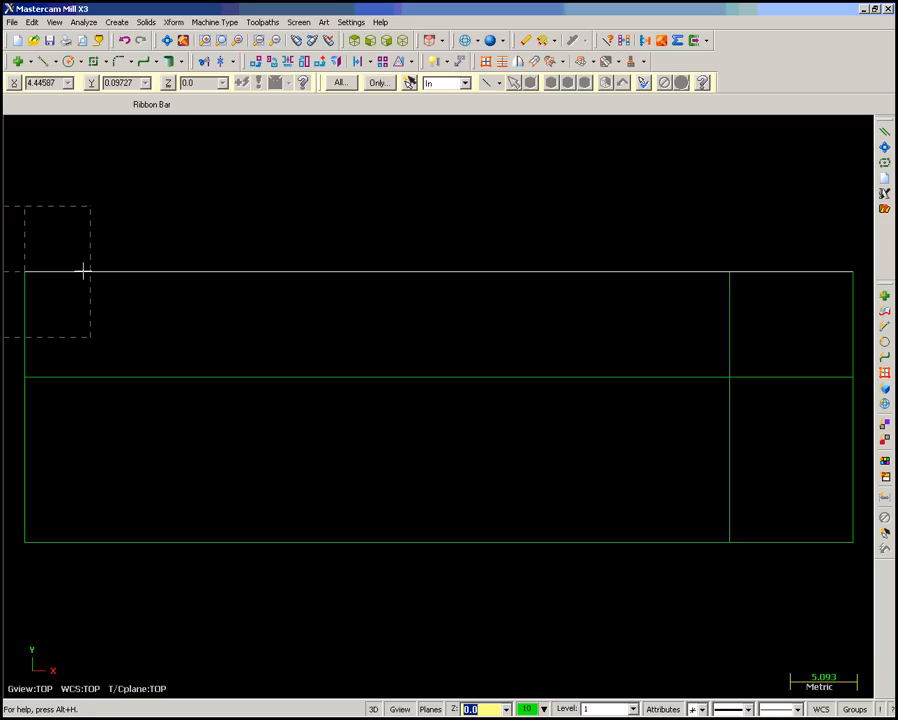
# - Trim the left edge above the inner horizontal line and the upper edge left of the inner vertical line
pyautogui.click(33, 24)
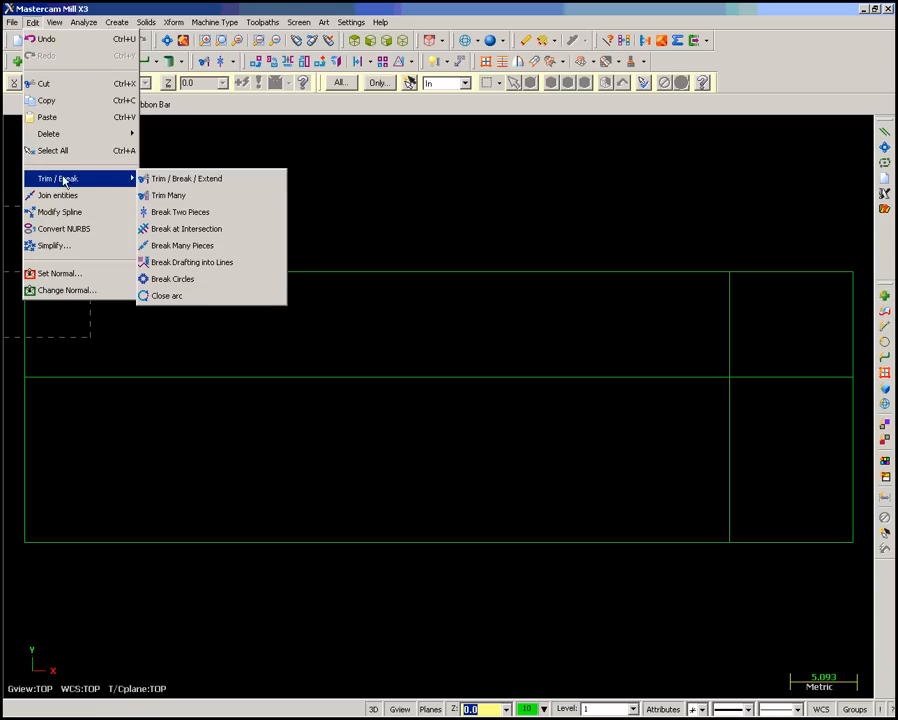
pyautogui.click(160, 179)
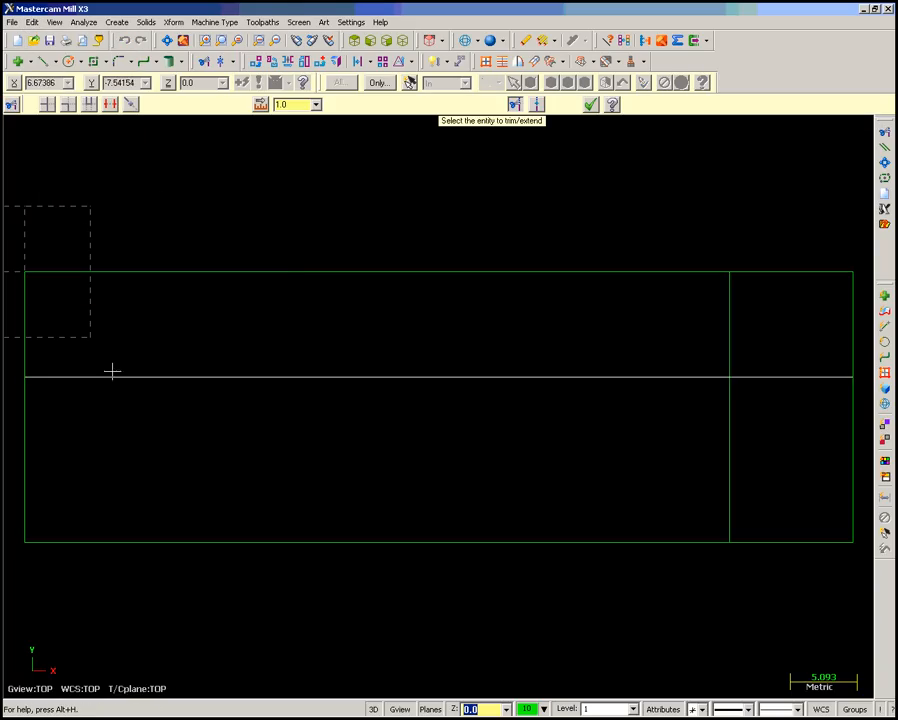
pyautogui.click(28, 462)
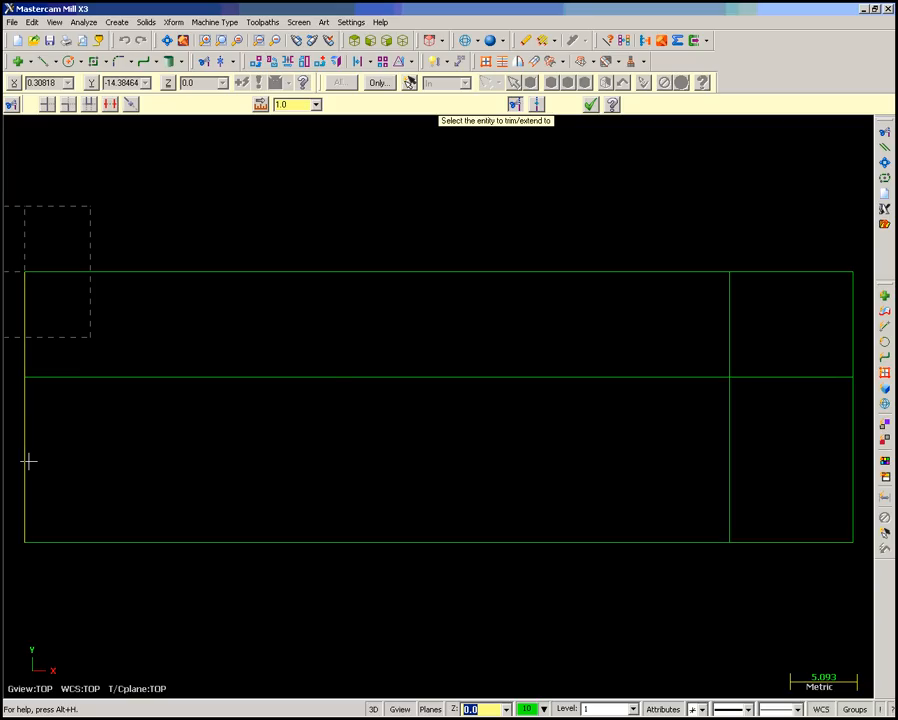
pyautogui.click(108, 378)
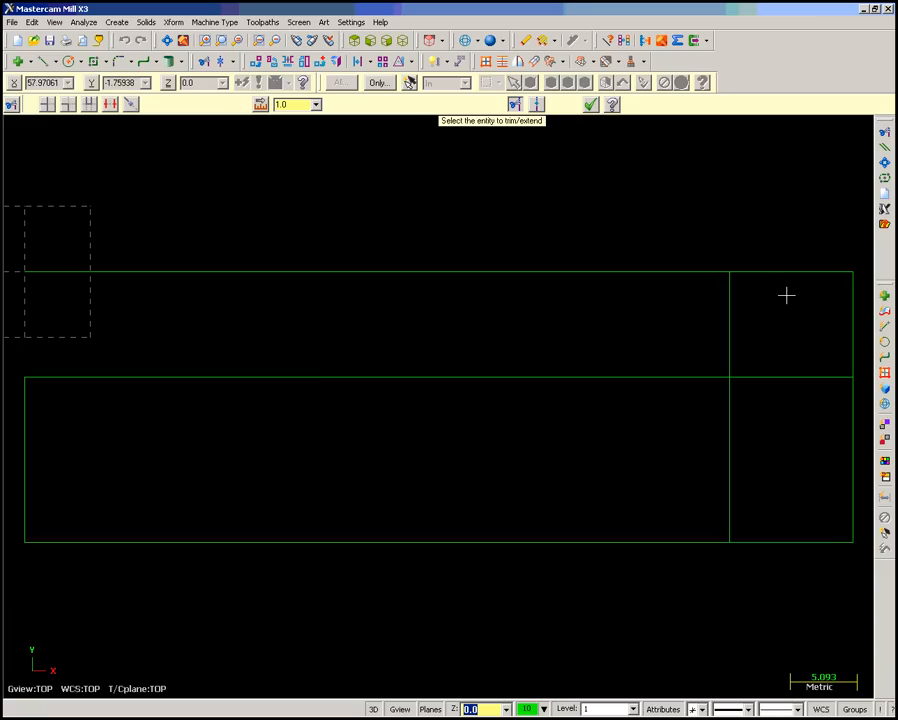
pyautogui.click(732, 465)
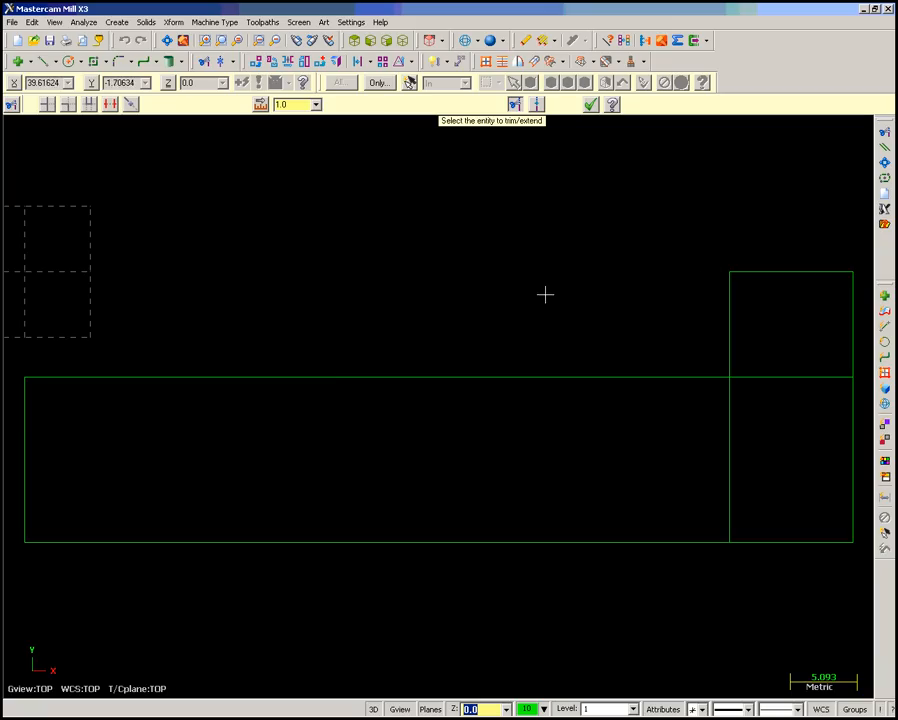
pyautogui.click(591, 105)
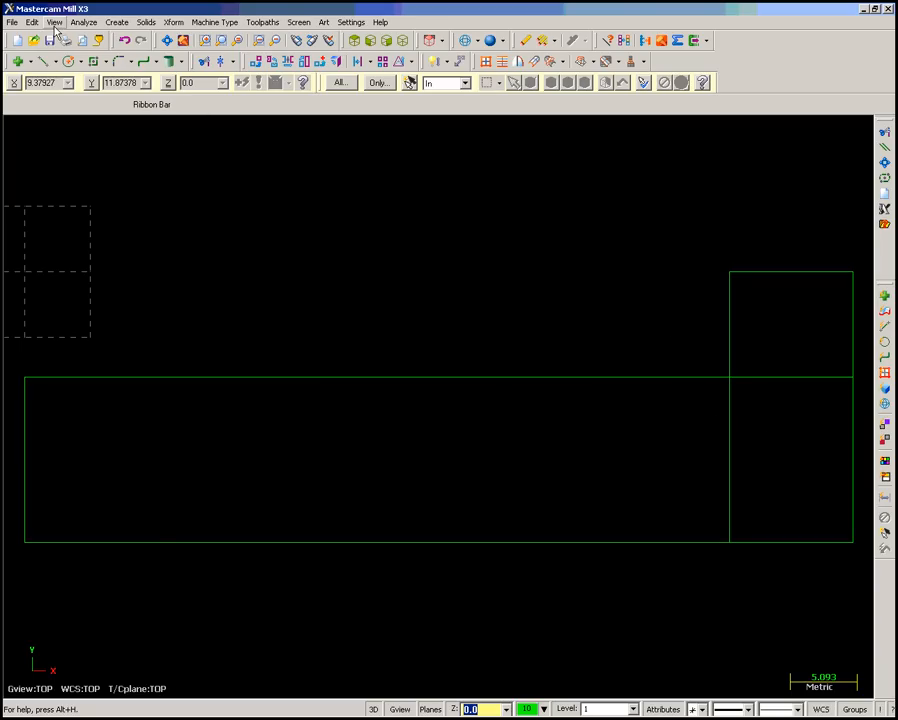
# - Fillet the inside corner between the inner horizontal and vertical lines with a 2.5 mm radius, trimming both lines
pyautogui.click(118, 24)
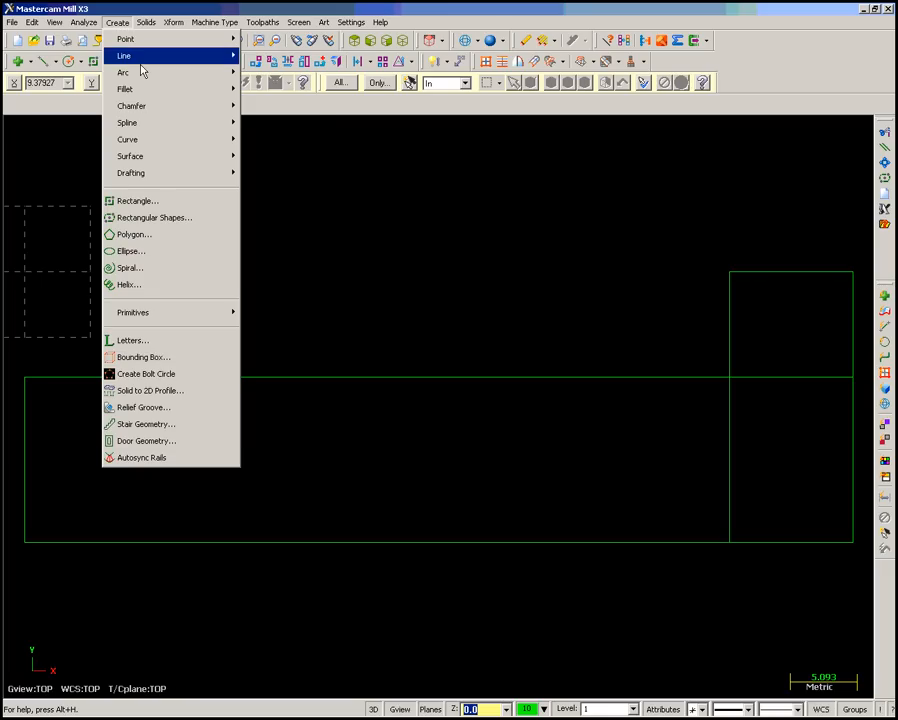
pyautogui.moveTo(148, 91)
pyautogui.click(261, 90)
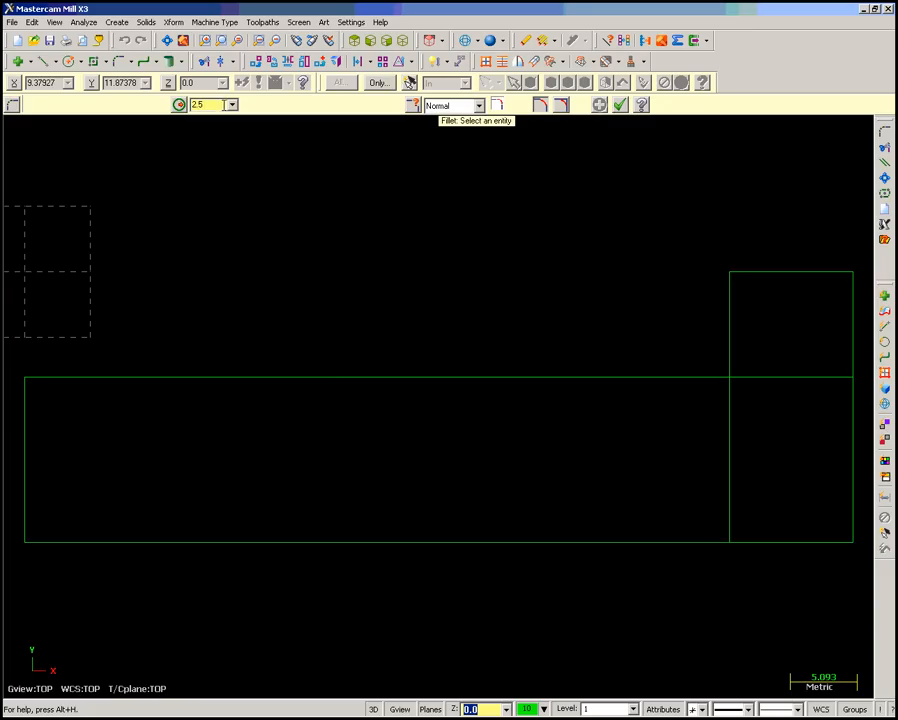
pyautogui.click(683, 378)
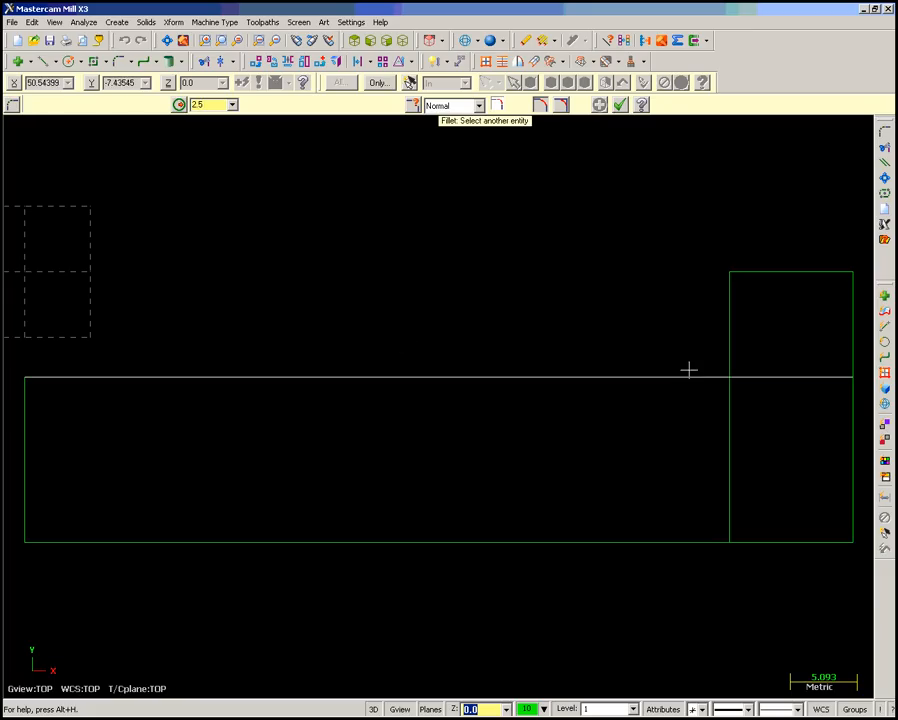
pyautogui.click(726, 310)
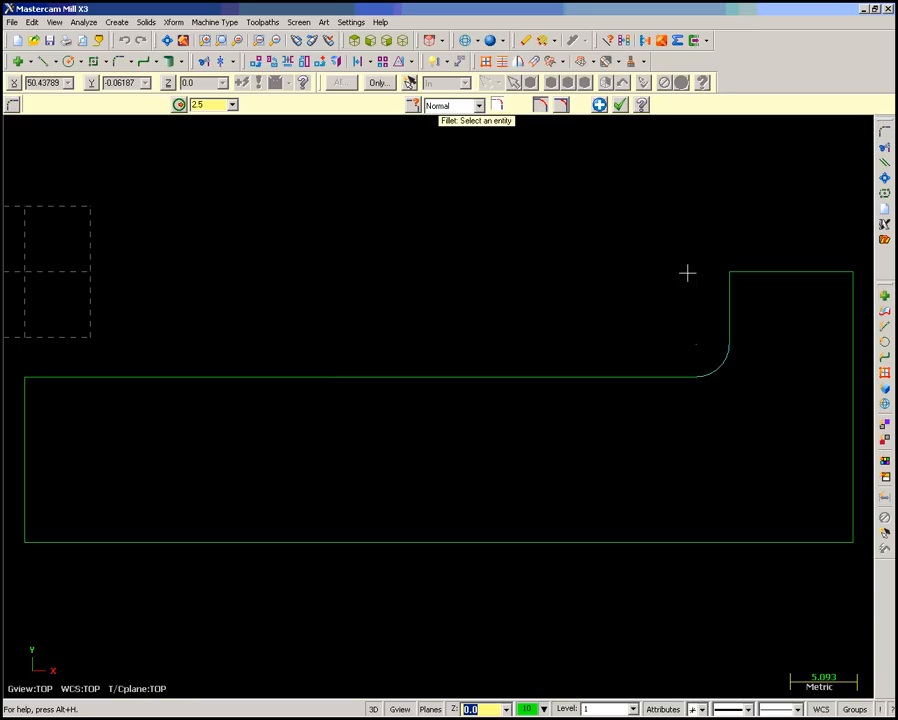
pyautogui.click(620, 106)
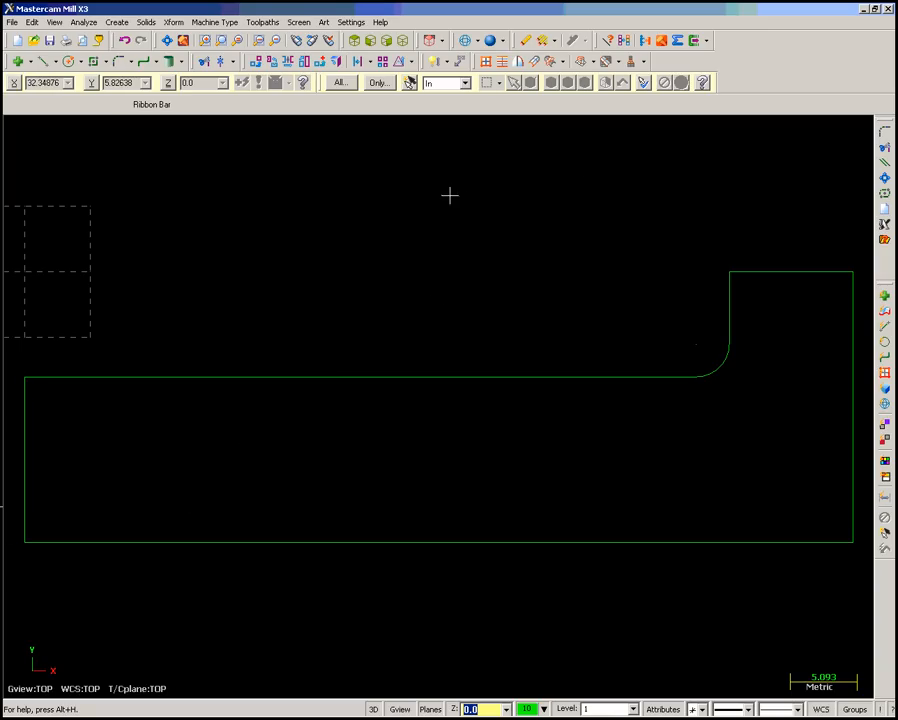
# - Chamfer the profile's lower right corner between the bottom and right edges with a single distance of 7.5 mm
pyautogui.click(117, 22)
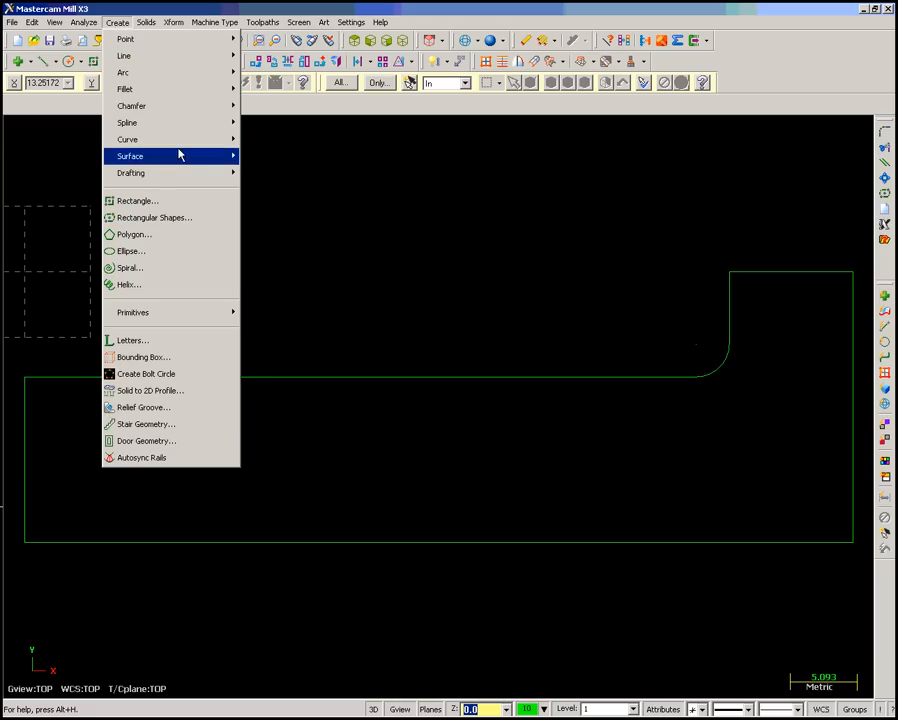
pyautogui.moveTo(184, 106)
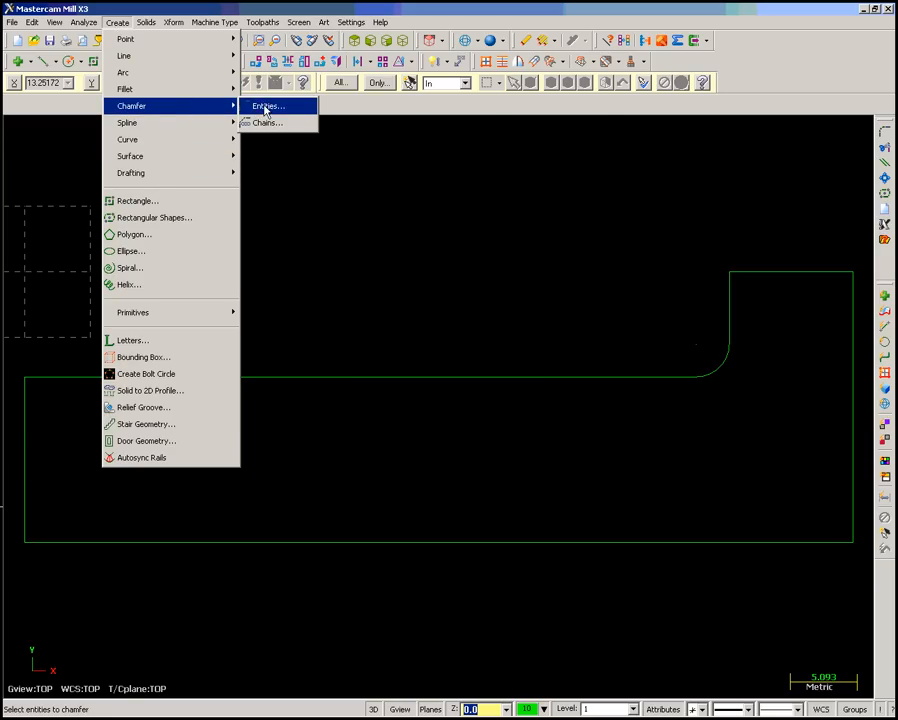
pyautogui.click(265, 107)
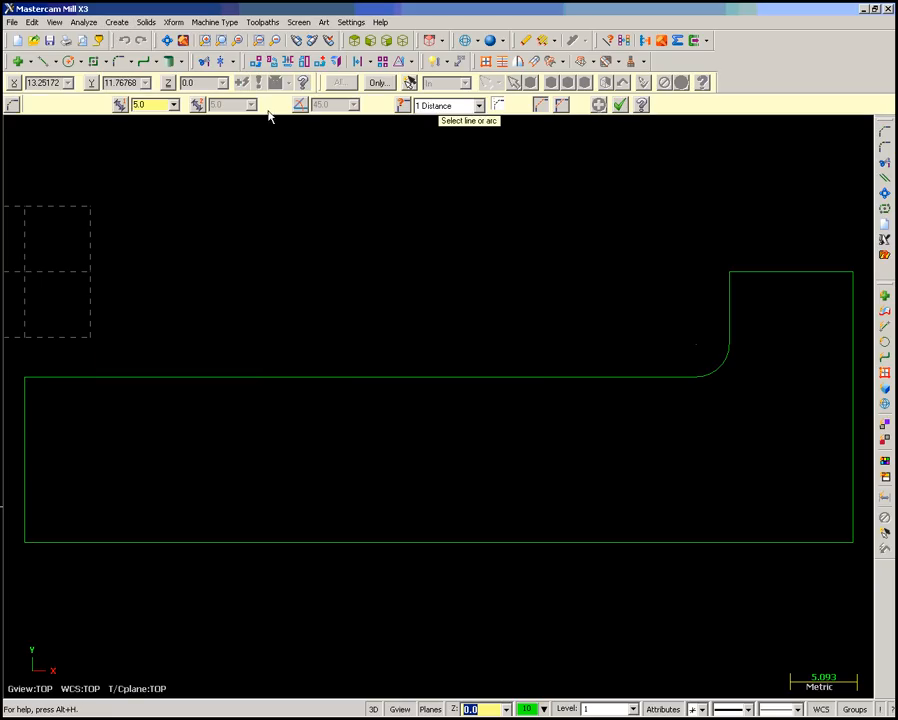
pyautogui.doubleClick(155, 106)
pyautogui.write('7.5')
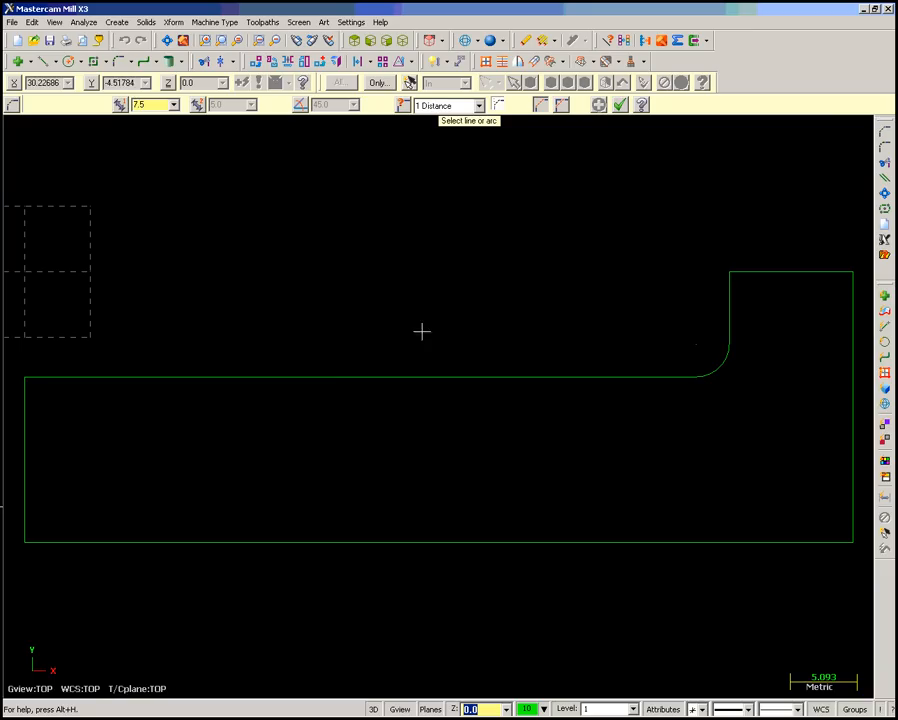
pyautogui.click(666, 540)
pyautogui.click(846, 388)
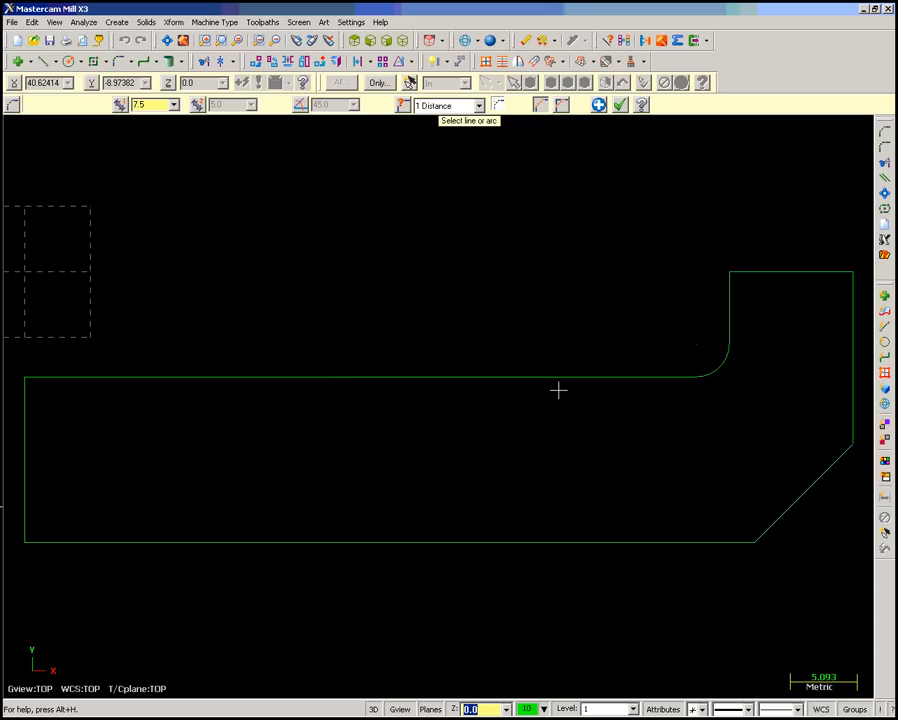
pyautogui.click(620, 106)
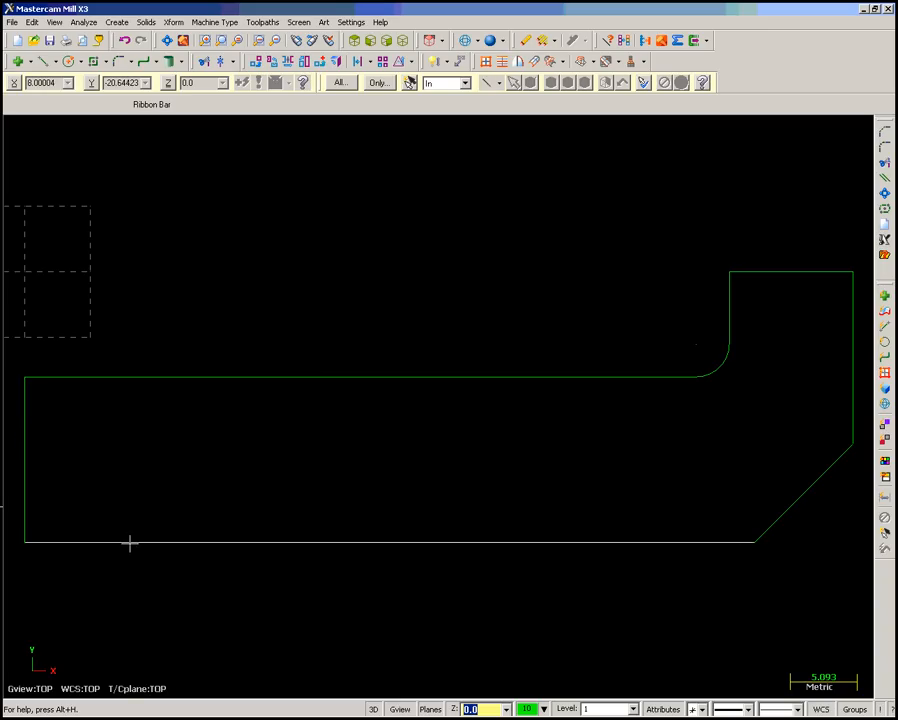
# - Fillet the profile's lower left corner between the bottom and left edges with a 5.6 mm radius
pyautogui.click(118, 24)
pyautogui.moveTo(172, 94)
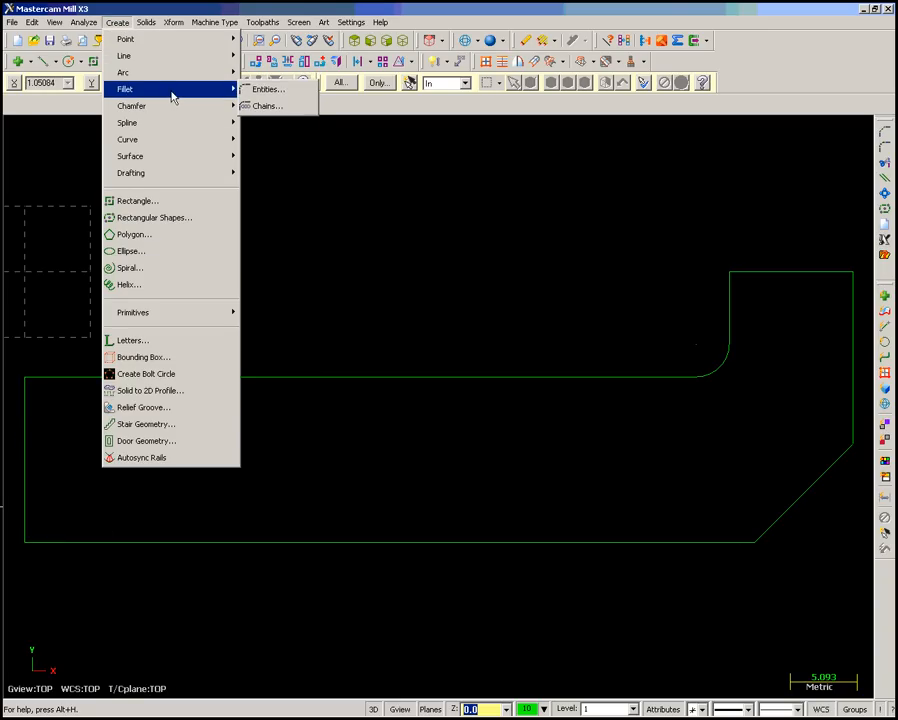
pyautogui.click(264, 90)
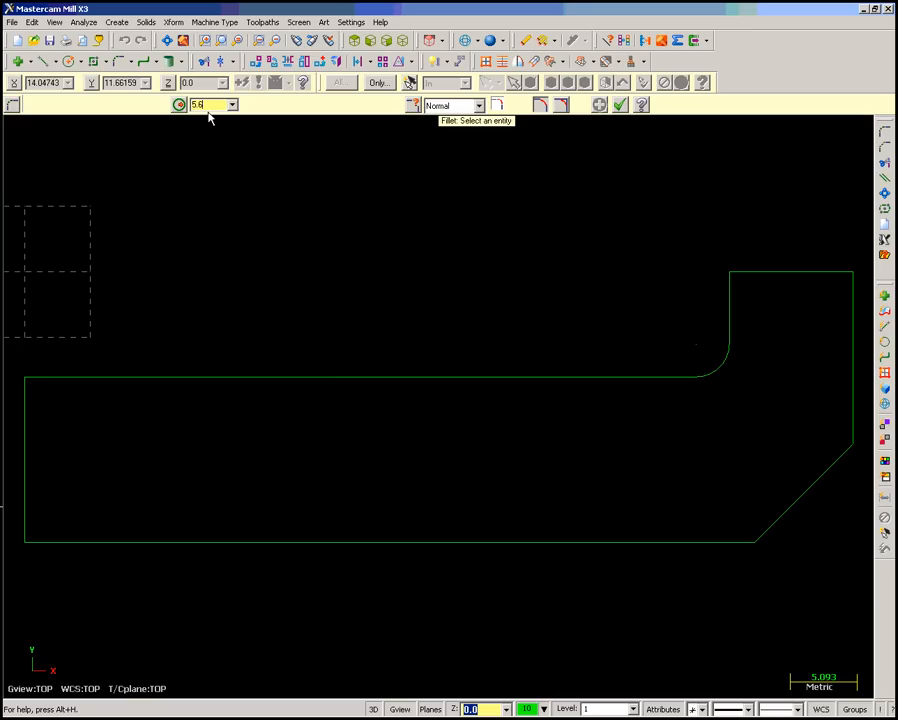
pyautogui.click(137, 541)
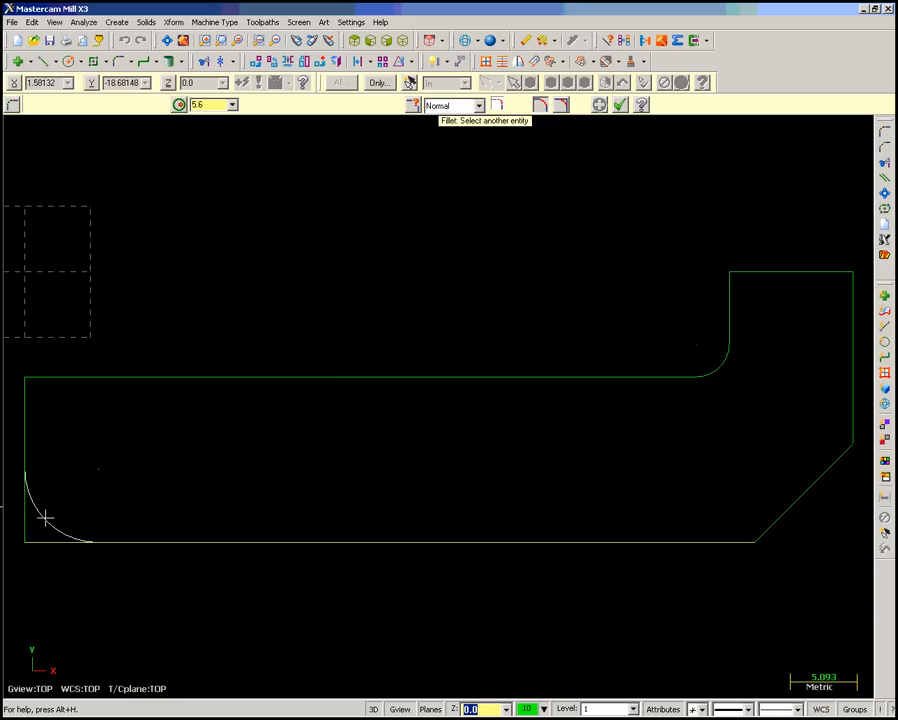
pyautogui.click(45, 517)
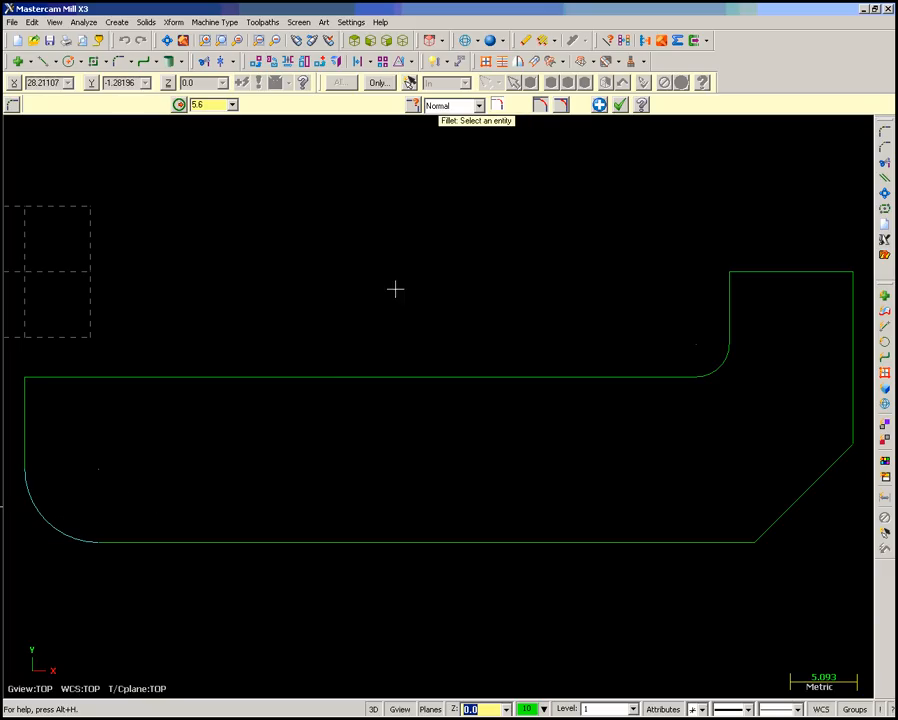
pyautogui.click(621, 105)
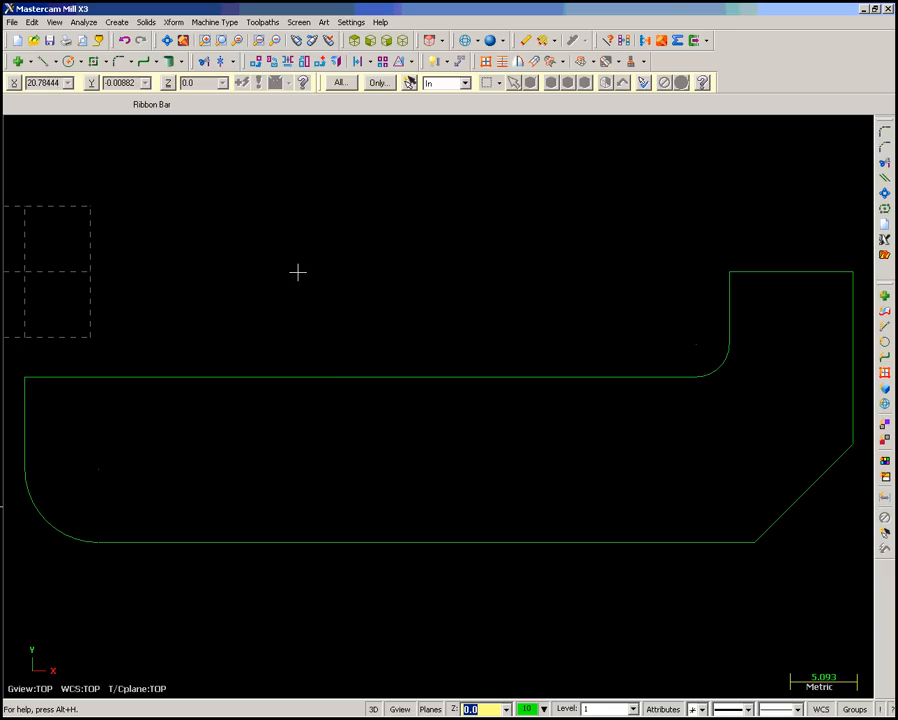
# - Create a circle with the diameter locked at 5 mm, centred on the 5.6 mm corner fillet's centre
pyautogui.click(117, 22)
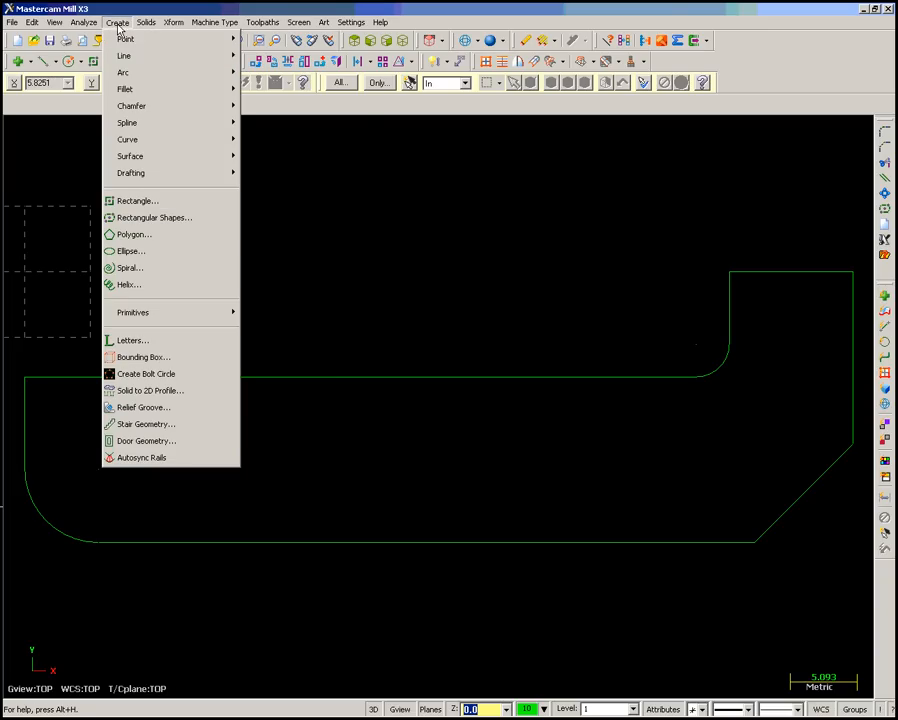
pyautogui.moveTo(151, 77)
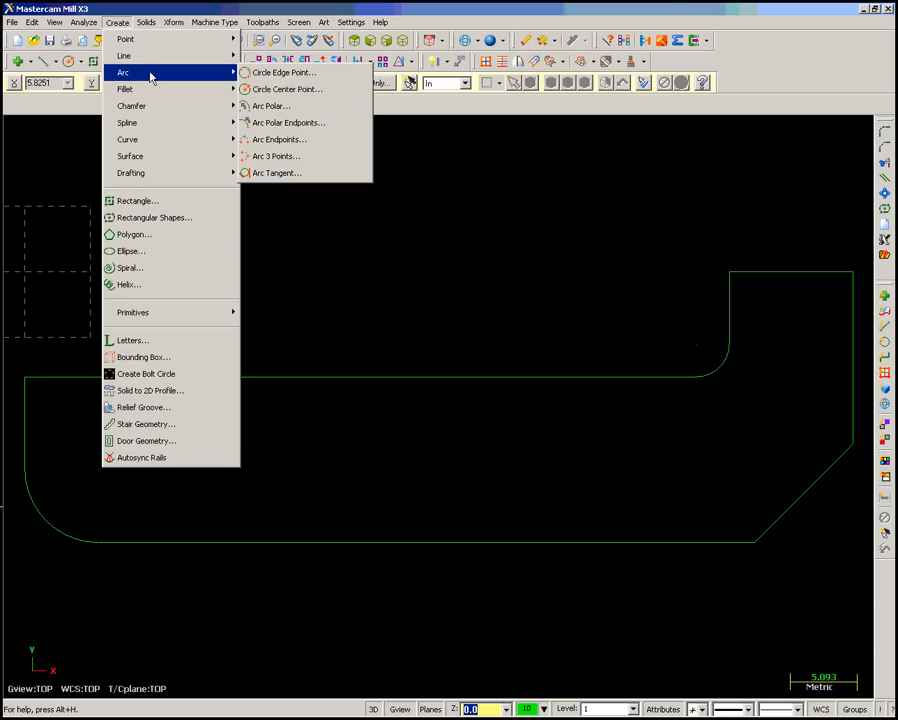
pyautogui.click(283, 96)
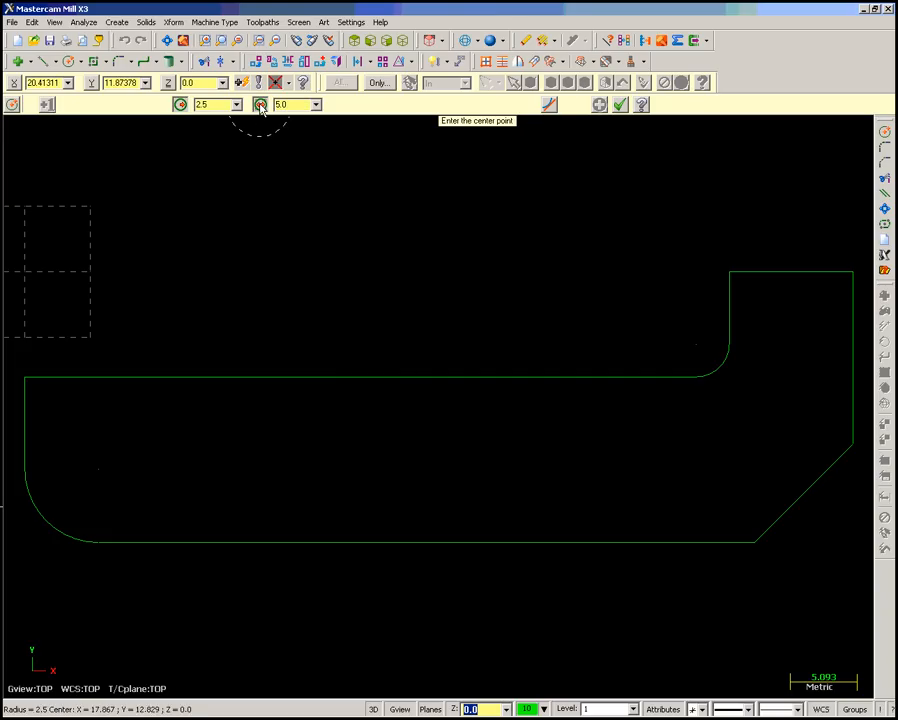
pyautogui.click(260, 105)
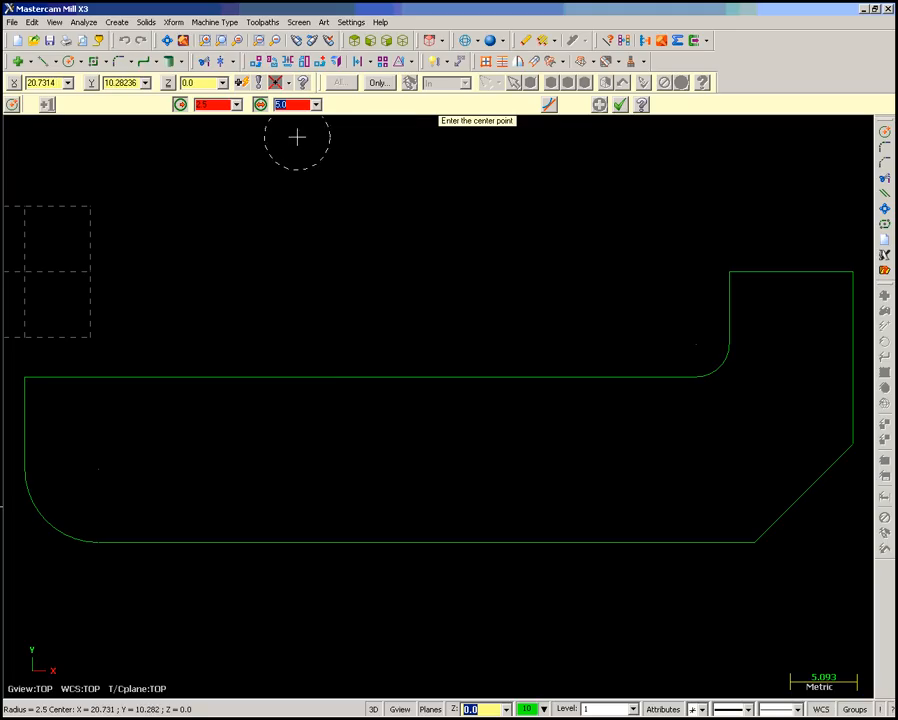
pyautogui.click(98, 469)
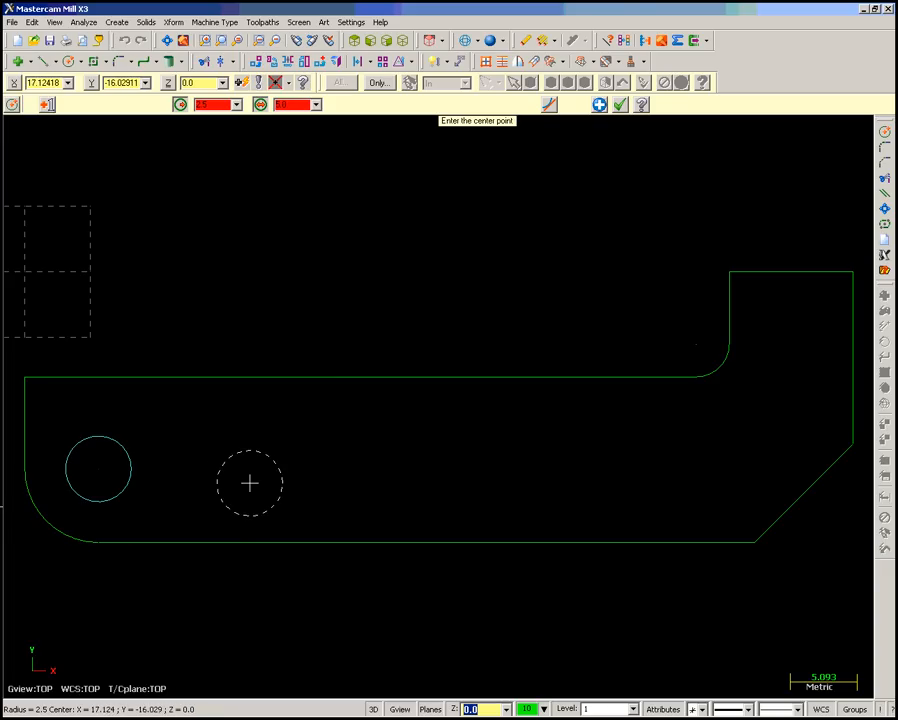
pyautogui.click(598, 104)
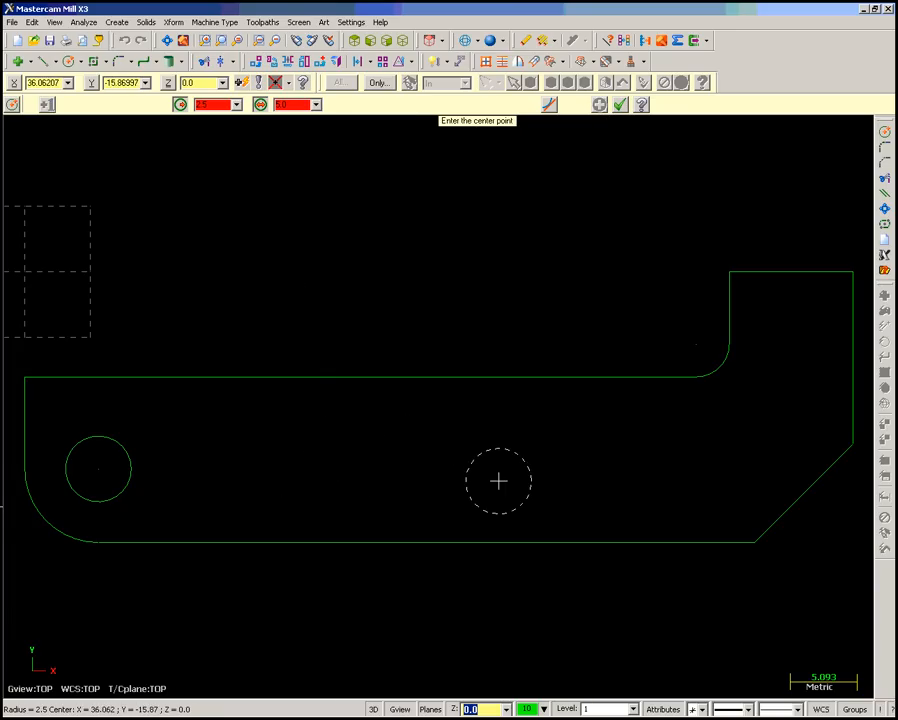
# - Create a second 5 mm diameter circle centred at coordinates 5.6+35,-15.0 and finish the circles
pyautogui.click(241, 83)
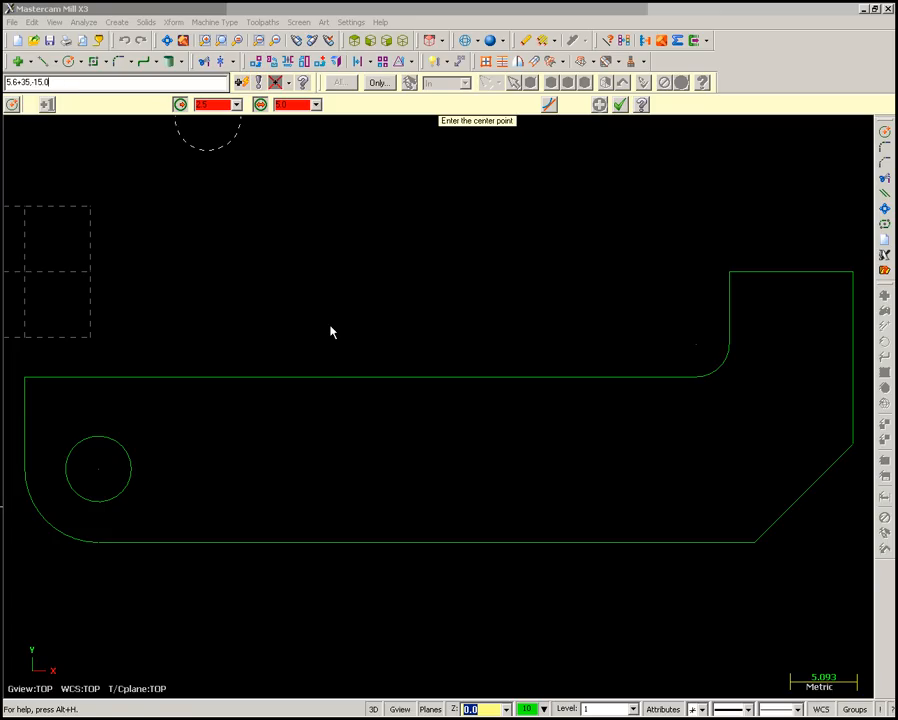
pyautogui.press('Return')
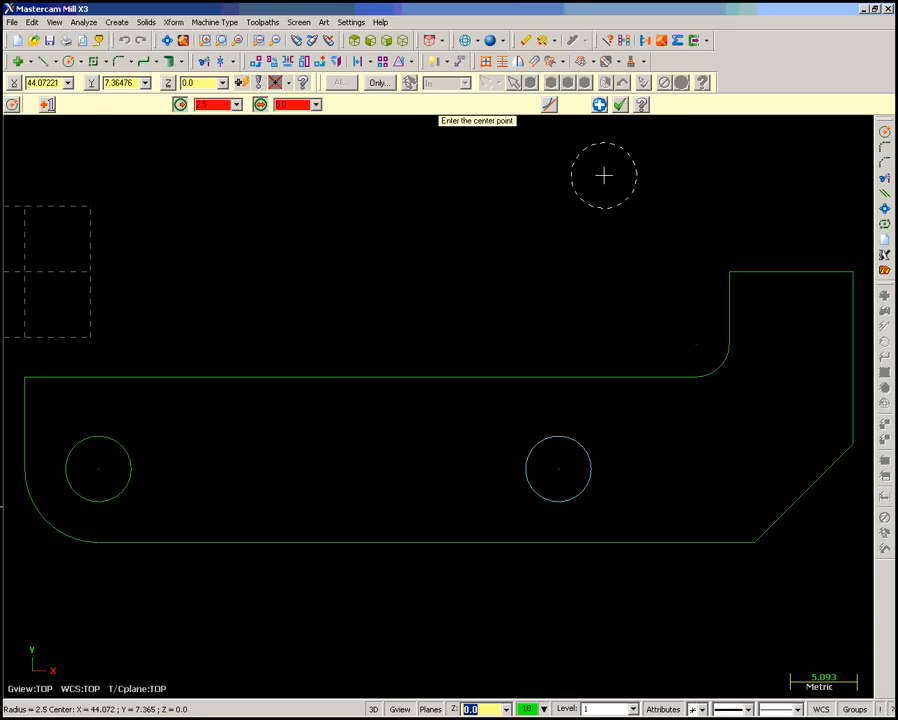
pyautogui.click(621, 105)
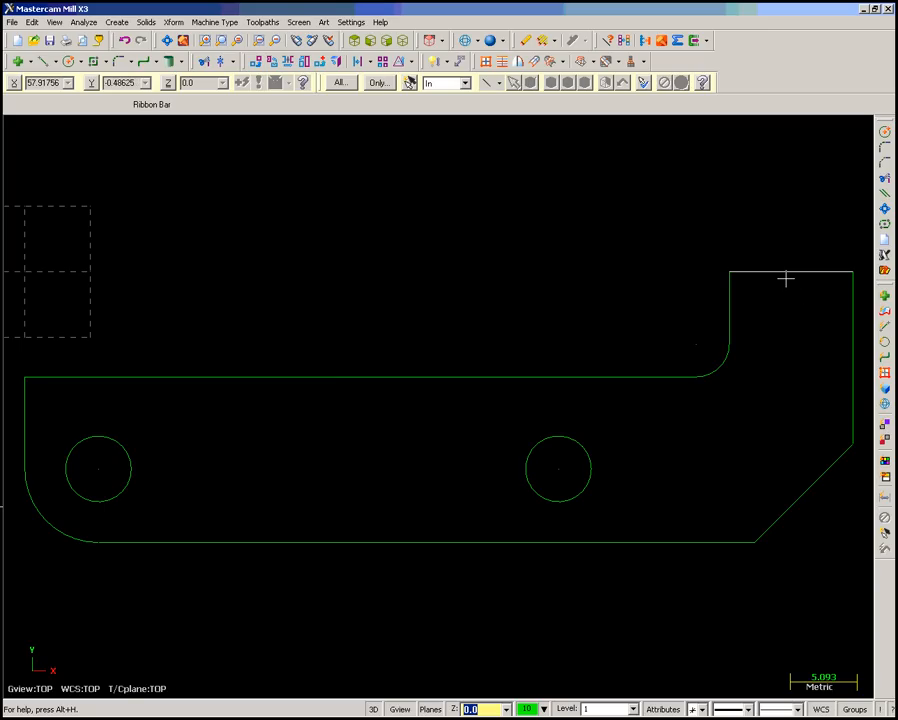
# - Delete the short horizontal line along the top of the profile's raised right end
pyautogui.click(524, 41)
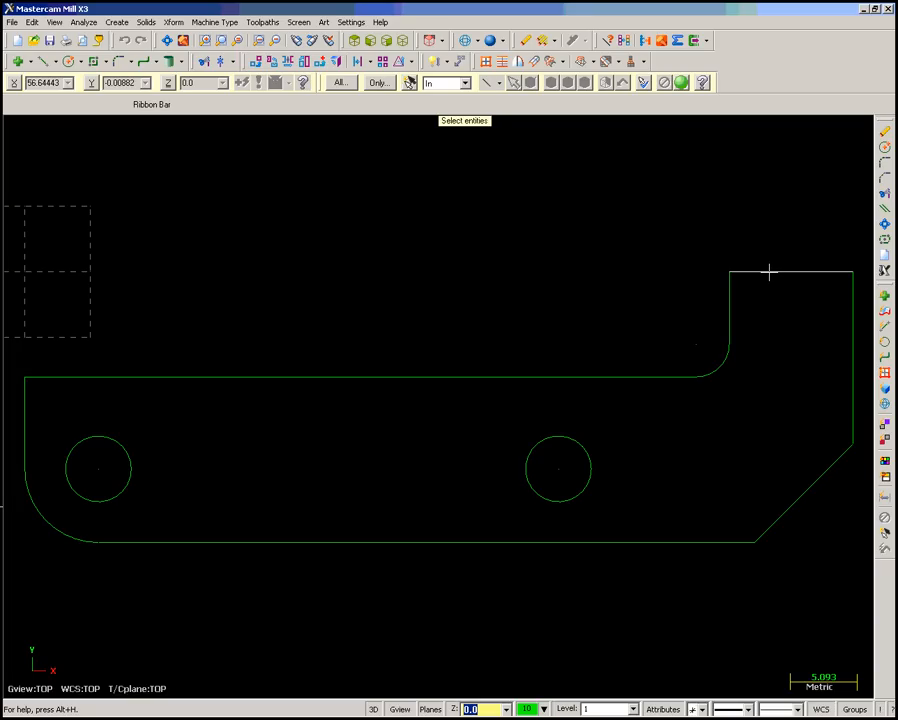
pyautogui.click(682, 84)
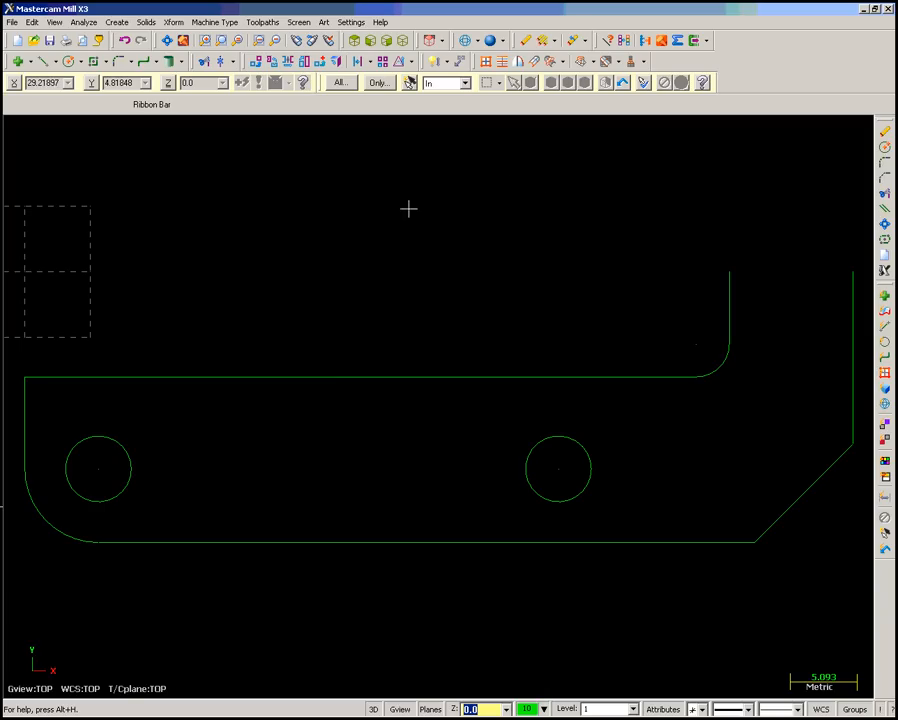
# - Mirror a copy of all entities about the horizontal axis at Y 0.0, fit the view, and clear the transform colours
pyautogui.click(174, 22)
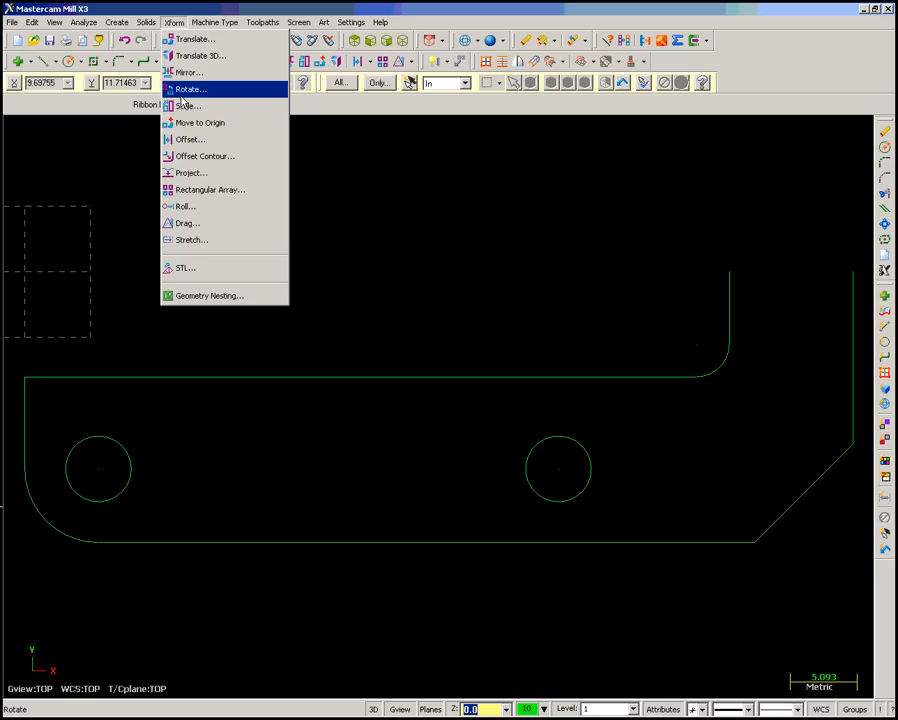
pyautogui.click(184, 73)
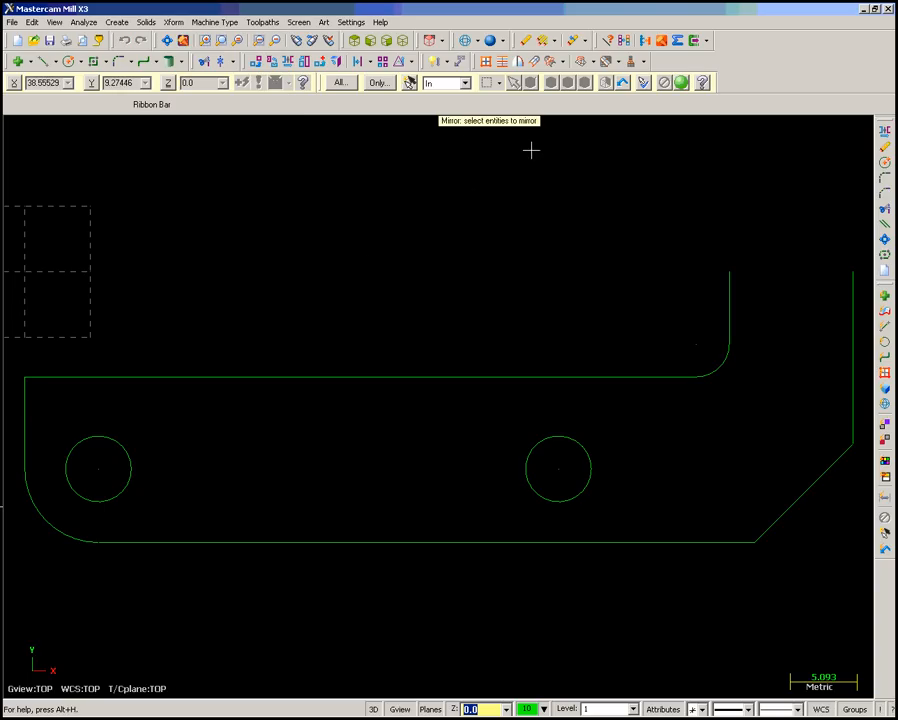
pyautogui.click(339, 83)
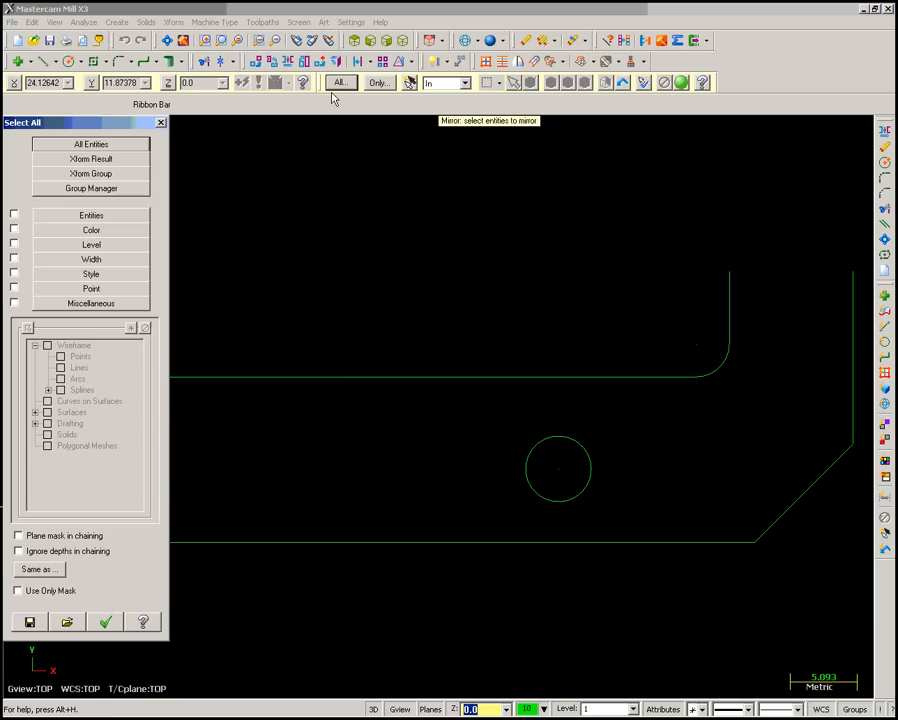
pyautogui.click(14, 214)
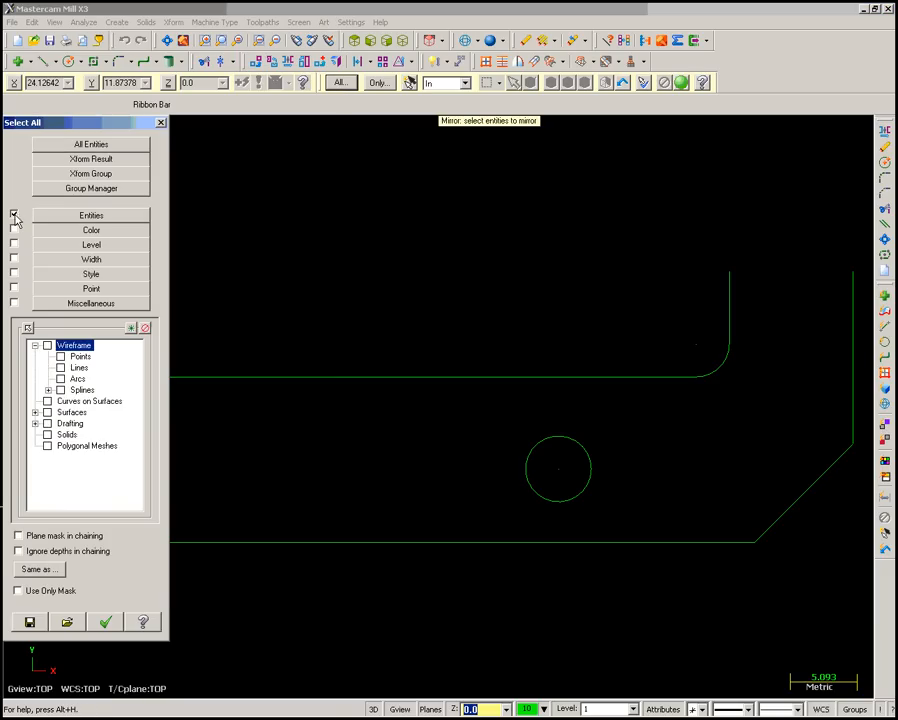
pyautogui.click(106, 623)
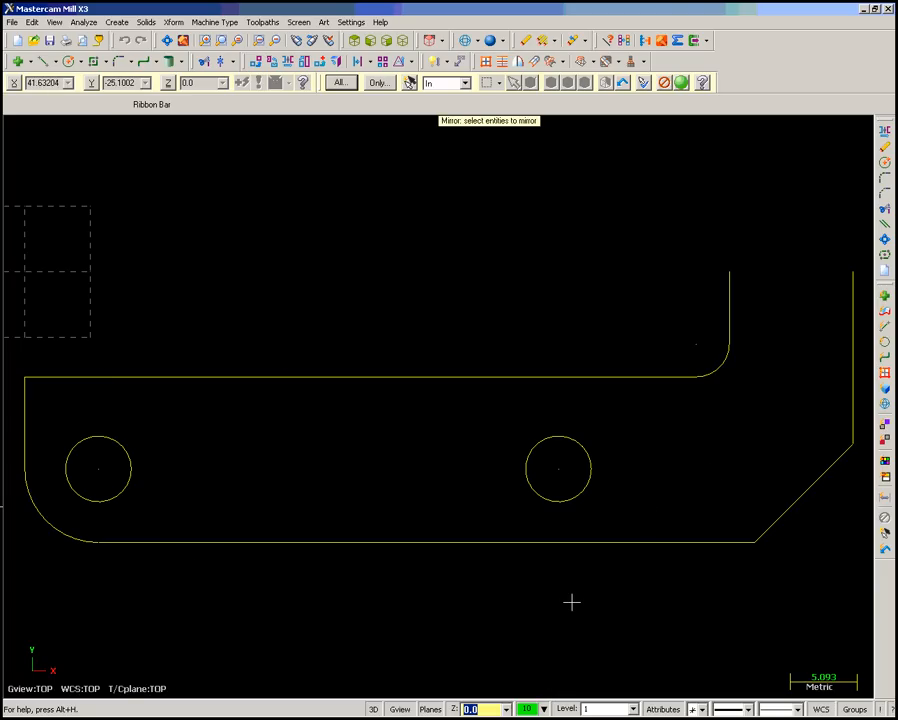
pyautogui.click(682, 83)
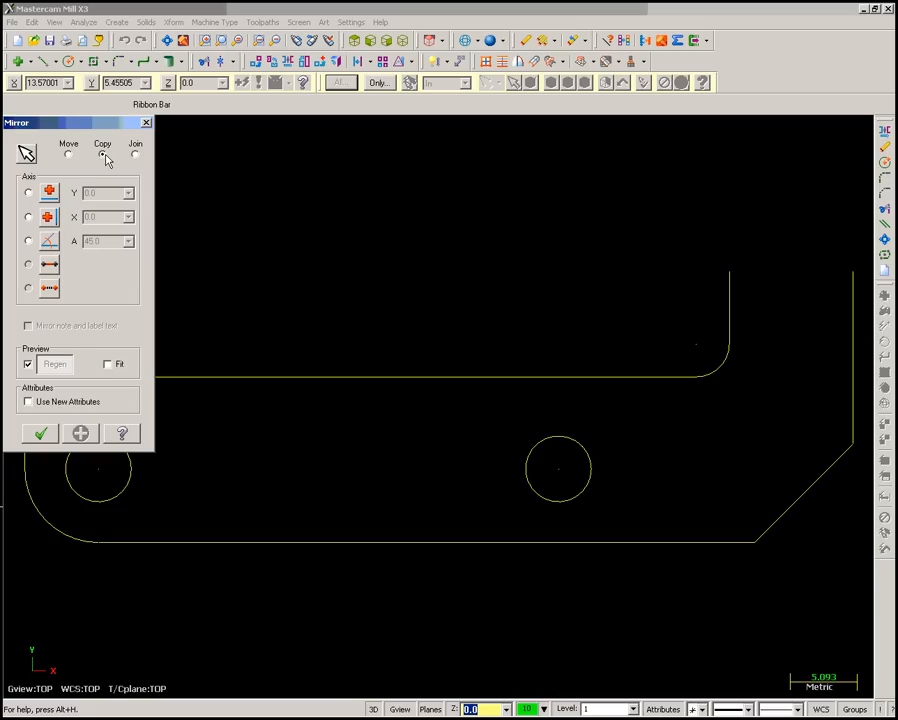
pyautogui.click(29, 193)
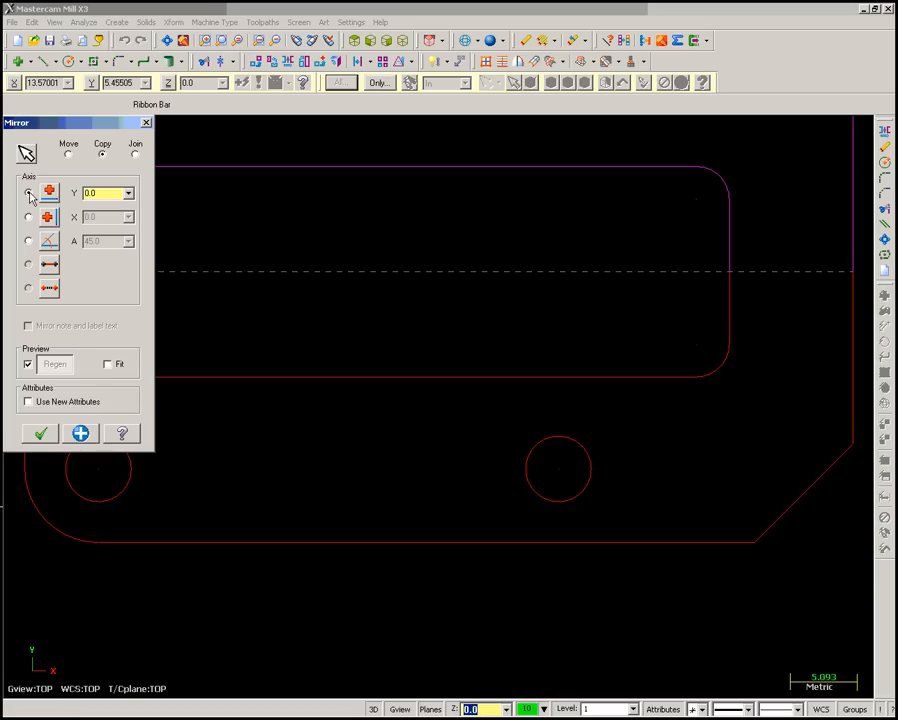
pyautogui.click(108, 364)
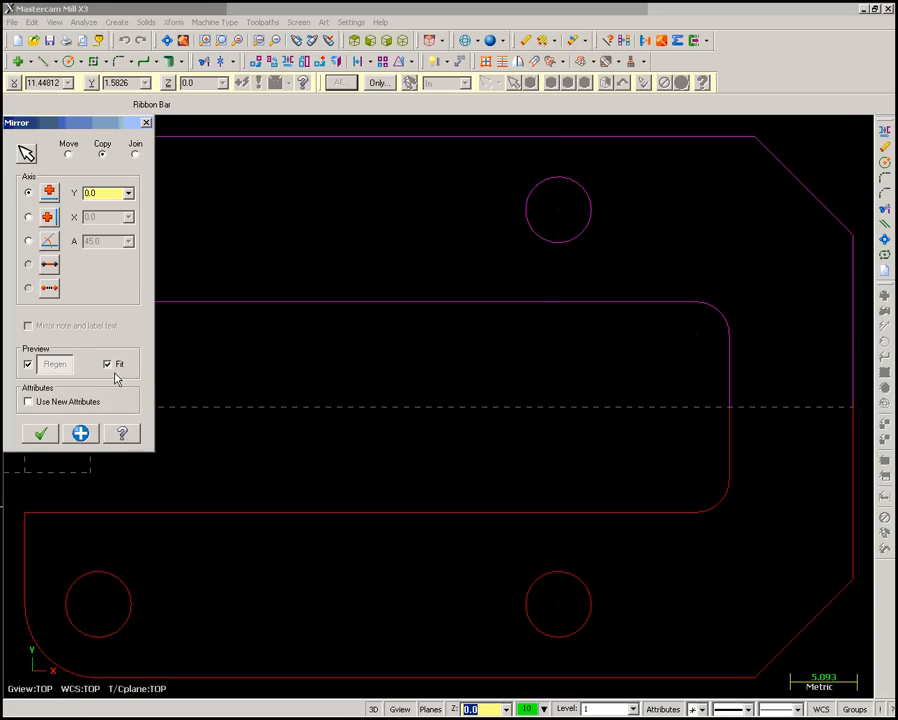
pyautogui.click(41, 434)
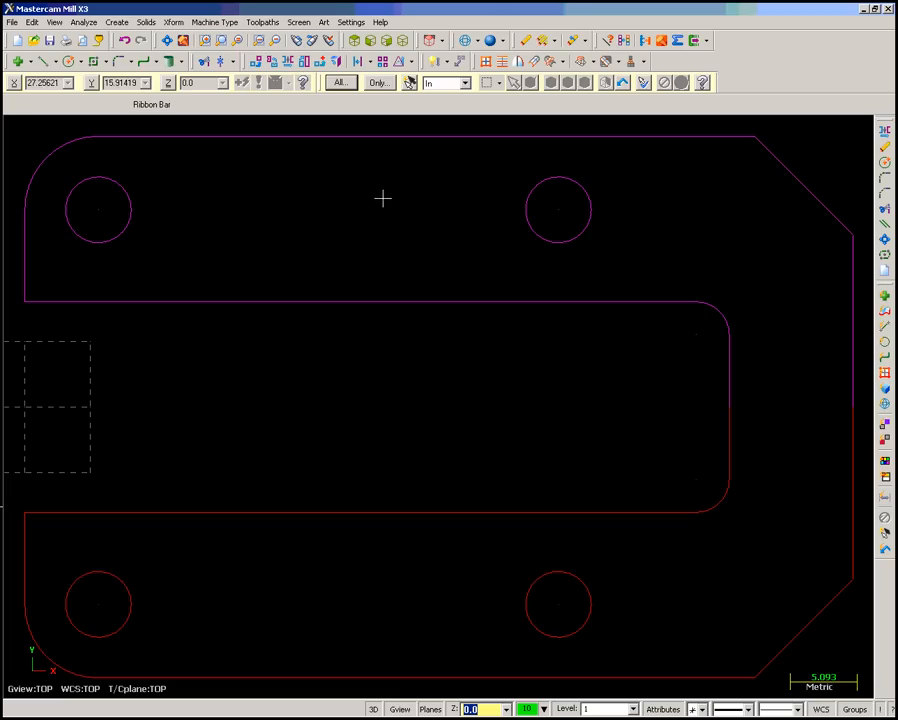
pyautogui.click(625, 42)
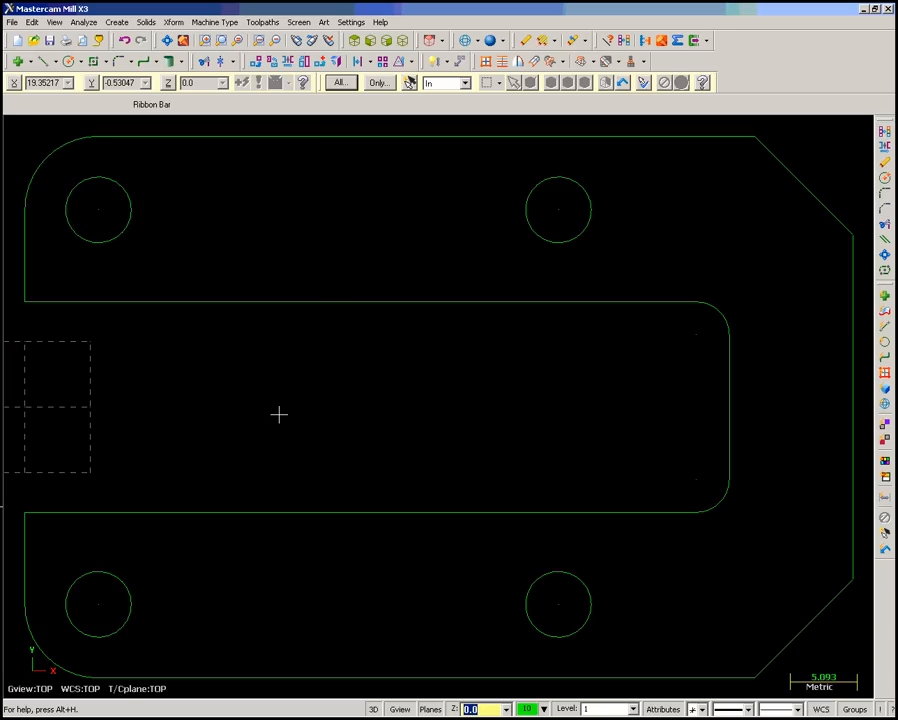
# - Save the drawing on the Desktop as a Mastercam X file named ady2
pyautogui.click(14, 23)
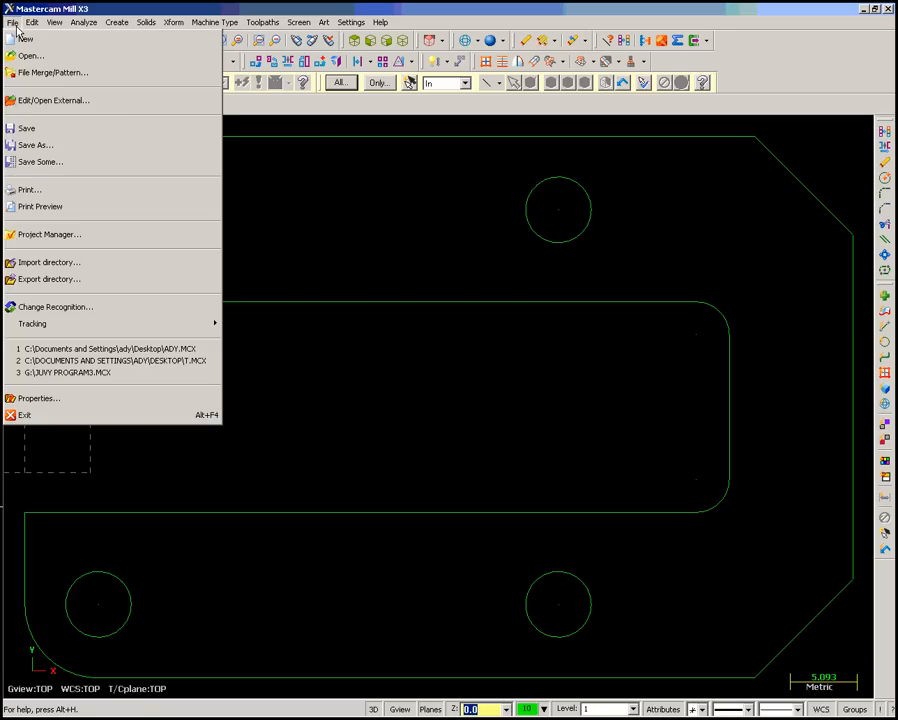
pyautogui.click(35, 145)
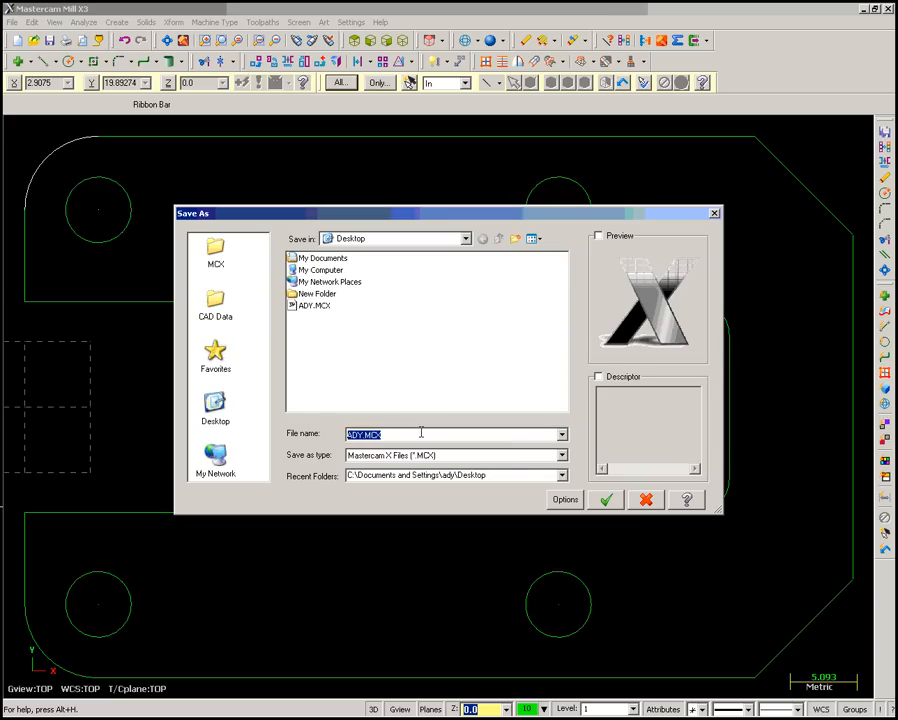
pyautogui.write('ady2')
pyautogui.click(609, 497)
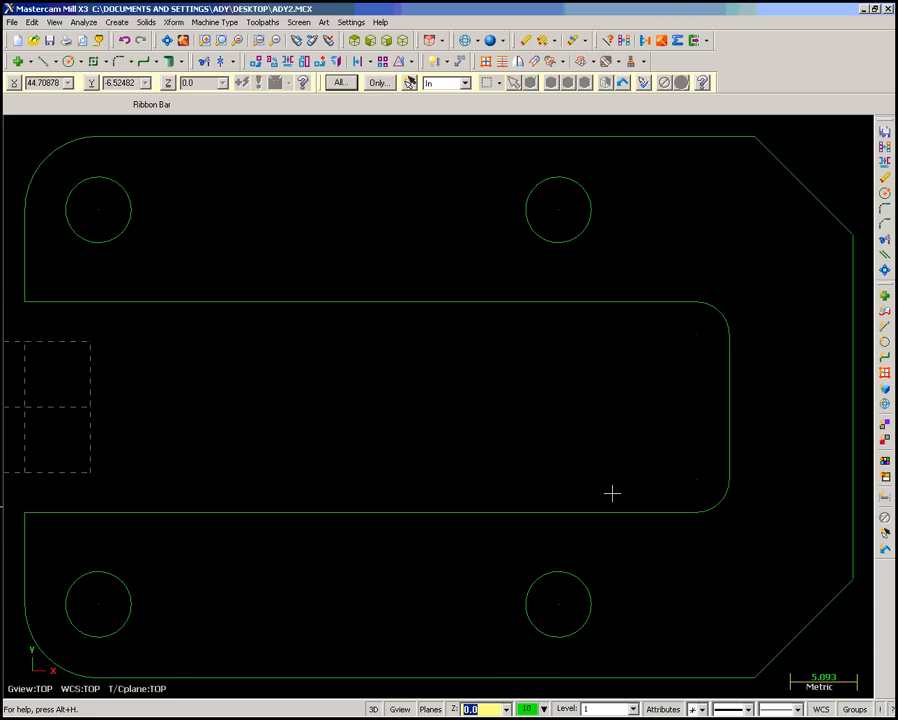